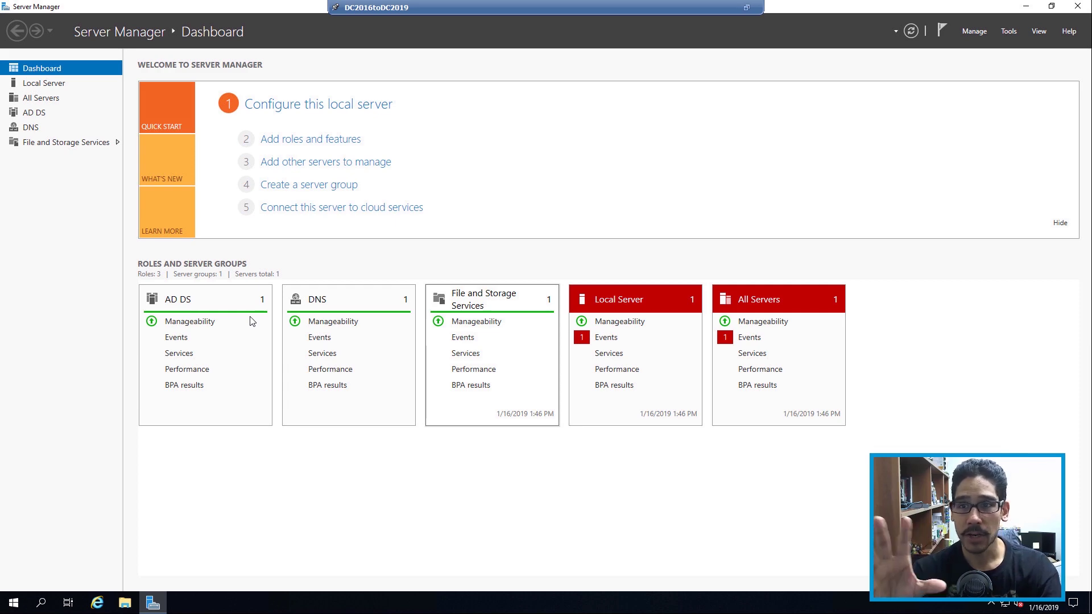
Start adding roles to server vDC01.bjtechnewshd.edu and select the Web Server (IIS) role with its management tools
click(974, 31)
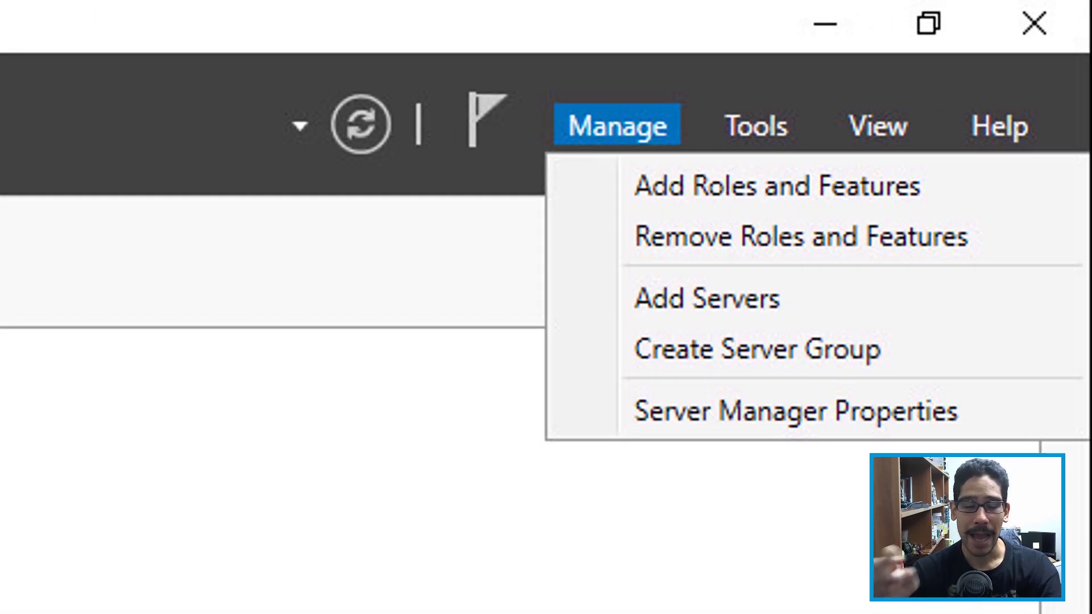
click(777, 186)
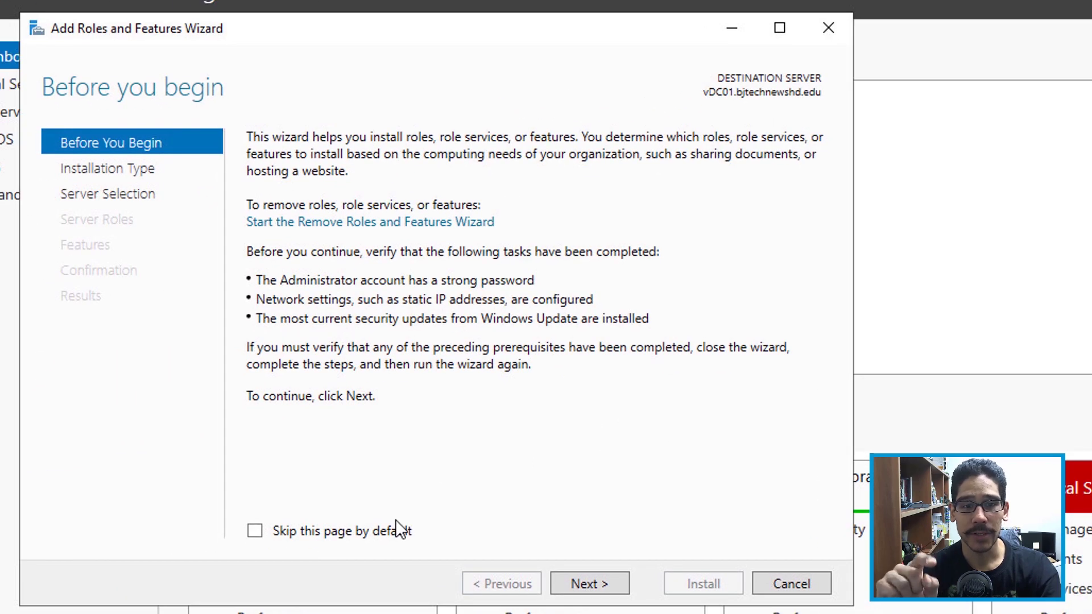
key(Return)
key(Return)
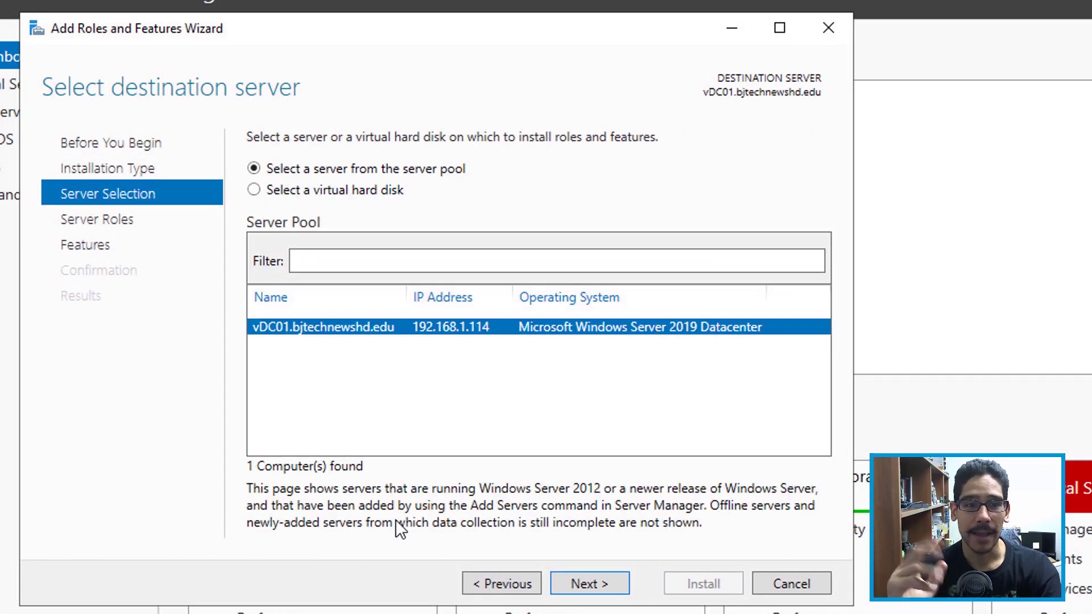
key(Return)
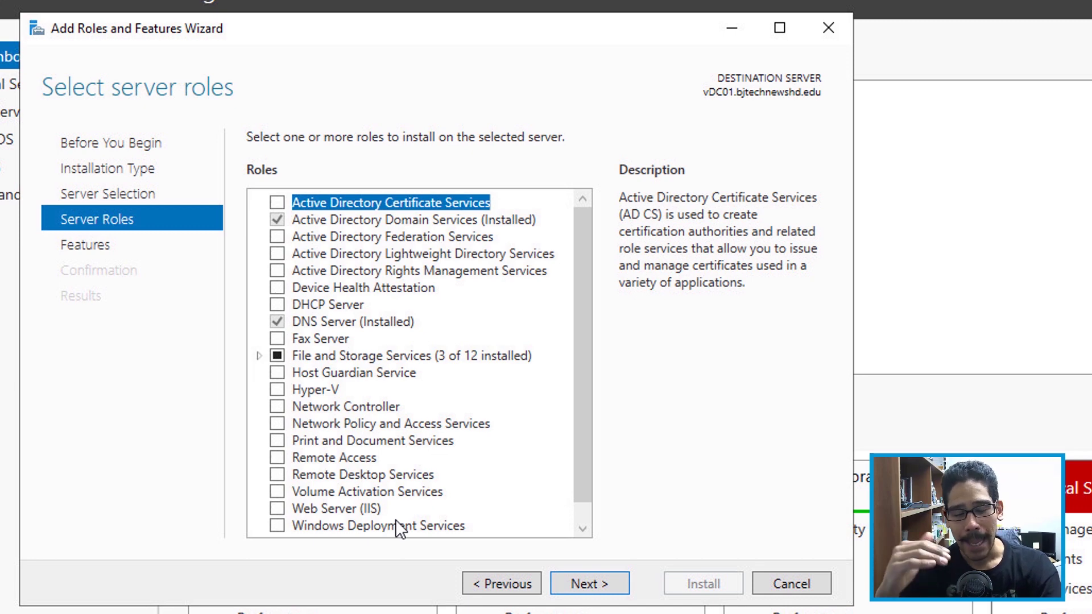
key(w)
key(space)
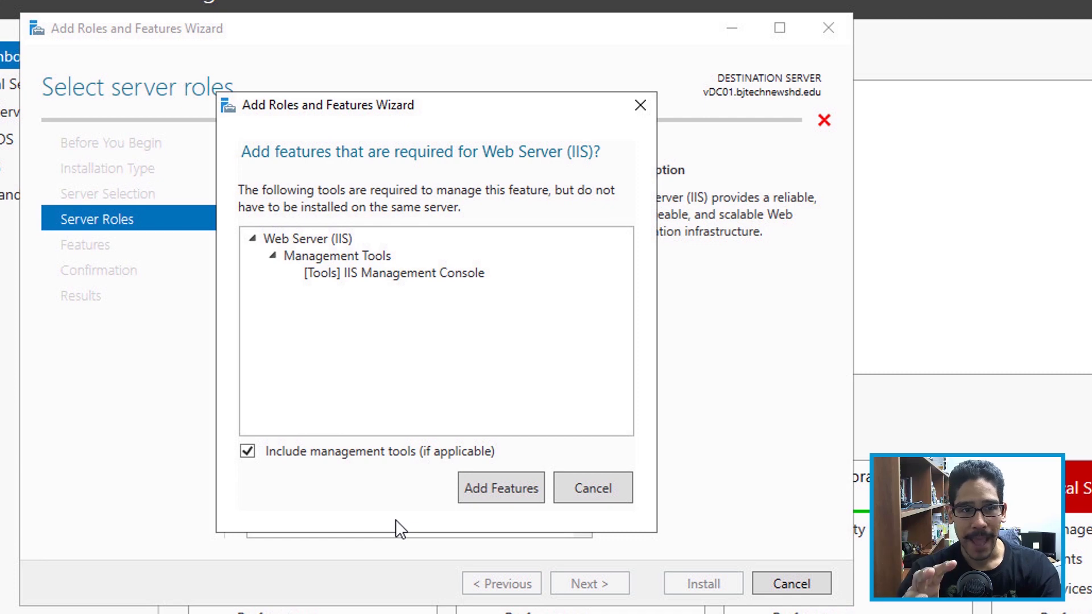
key(Return)
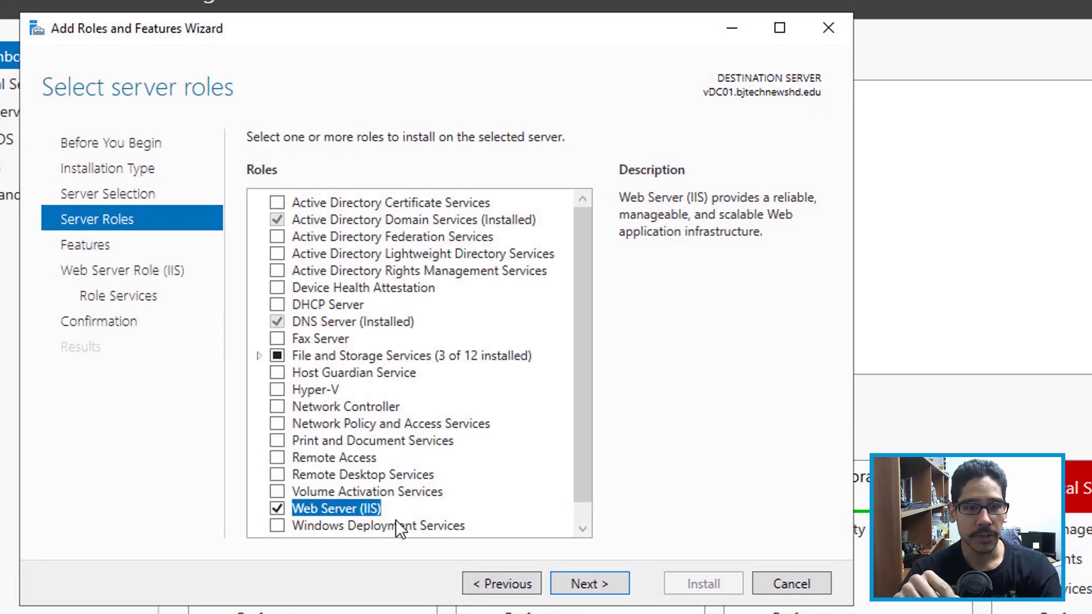
key(Return)
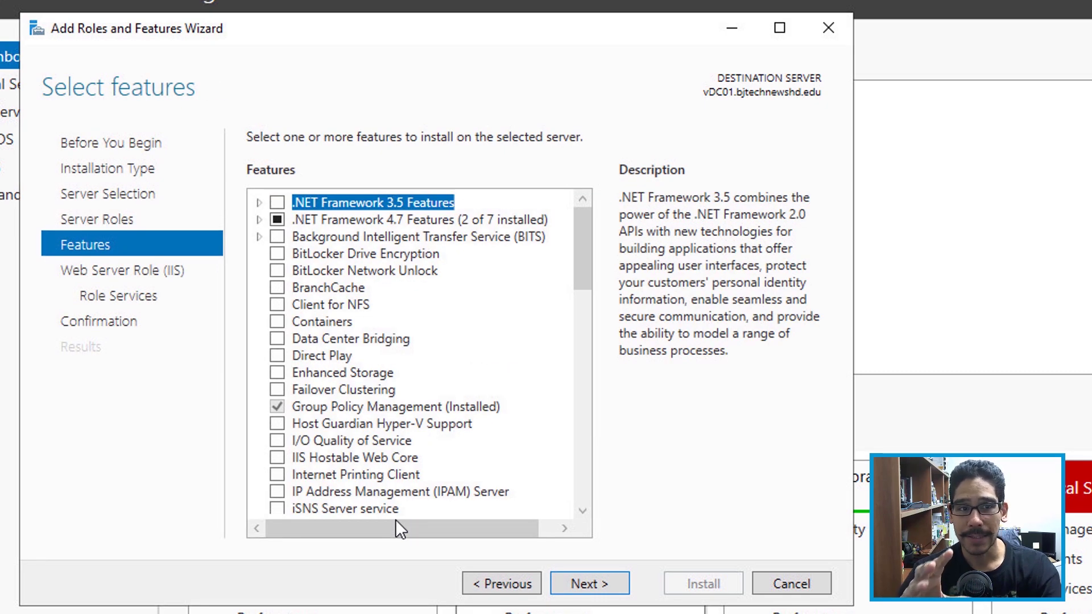
Select .NET Framework 3.5 Features and accept the default Web Server (IIS) role services
key(space)
key(Return)
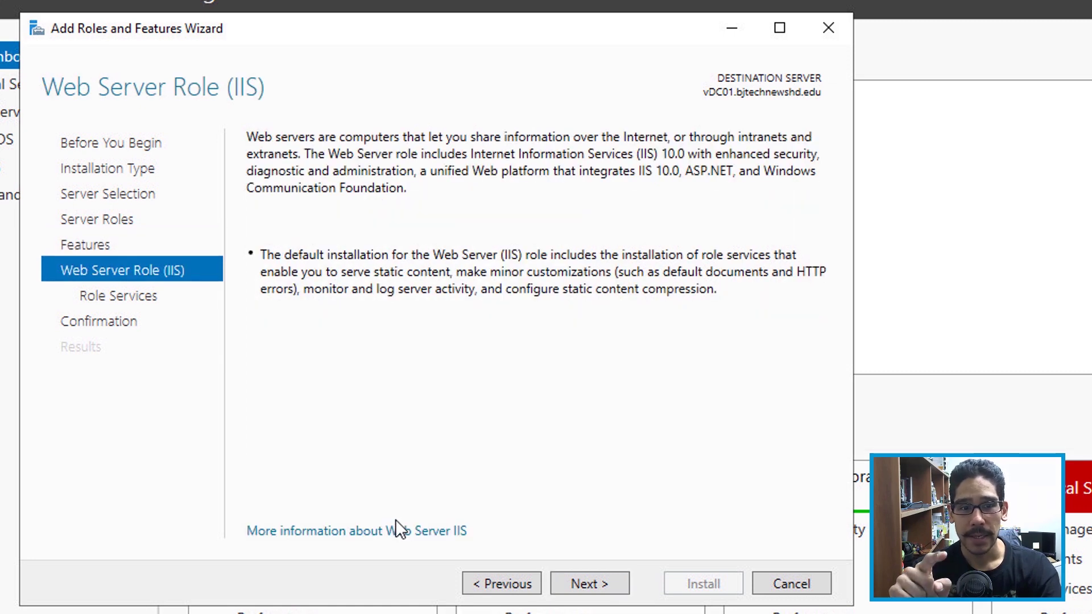
key(Return)
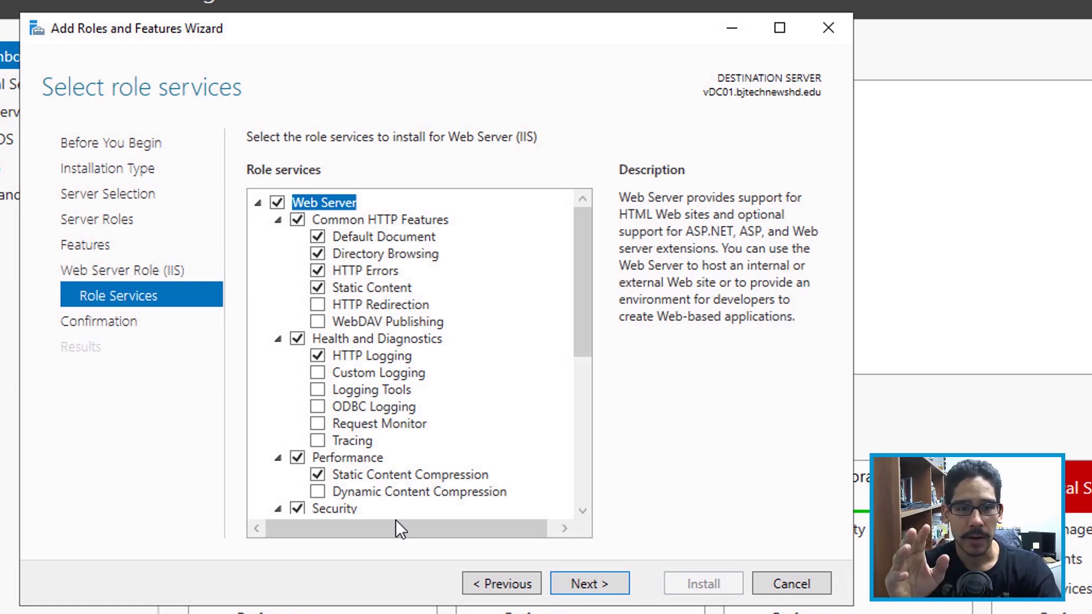
key(Return)
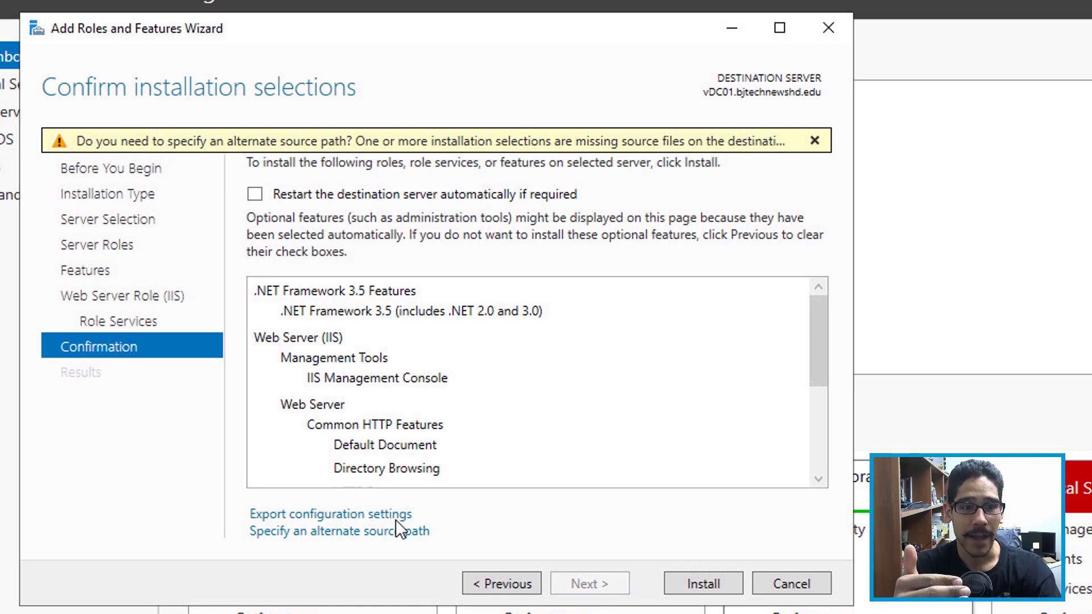
Set the alternate source path to D:\sources\sxs and start installing the selected roles and features
click(395, 521)
text(D:\sources\sxs)
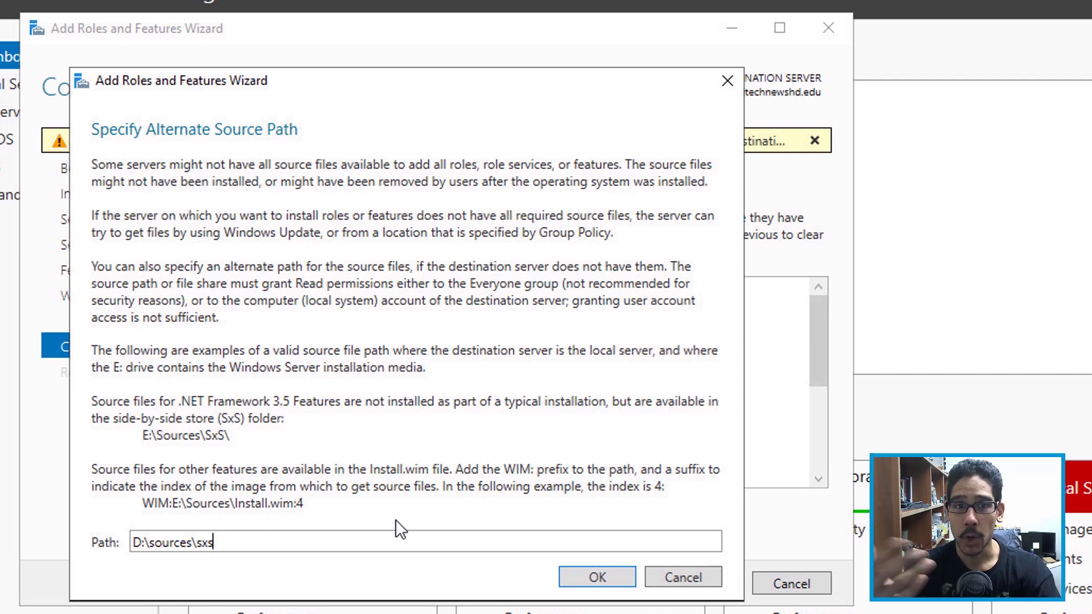
key(Return)
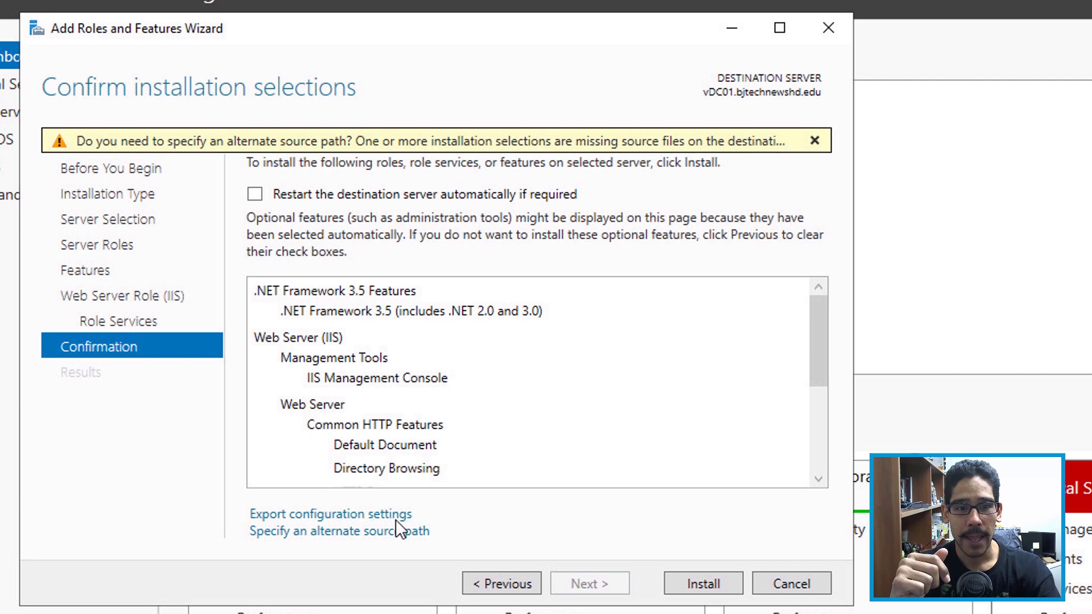
key(Return)
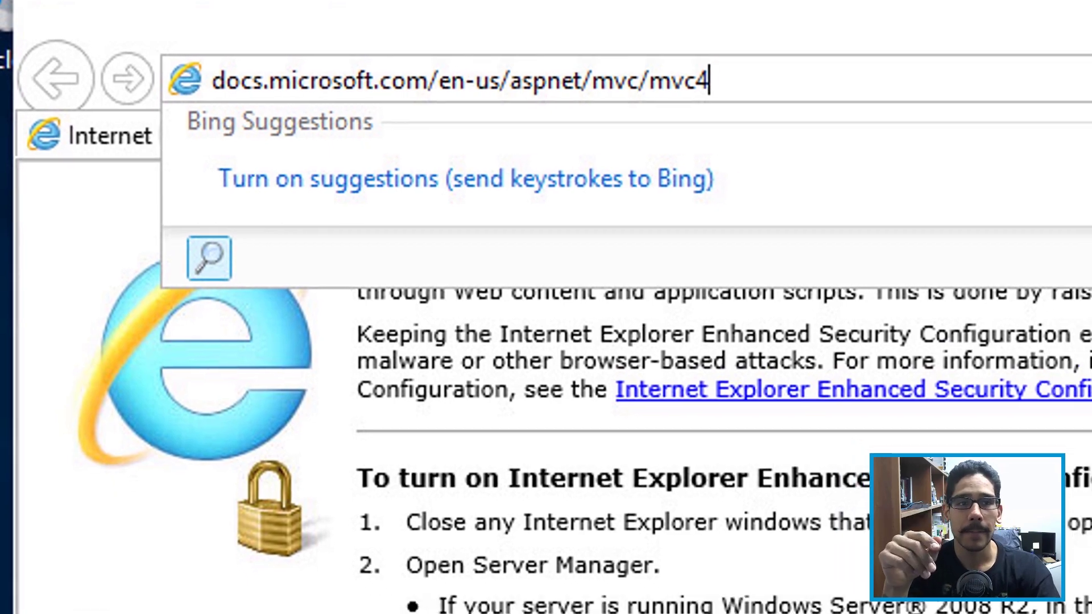
In Internet Explorer, load docs.microsoft.com/en-us/aspnet/mvc/mvc4 and save the AspNetMVC4Setup installer to the Desktop
key(Return)
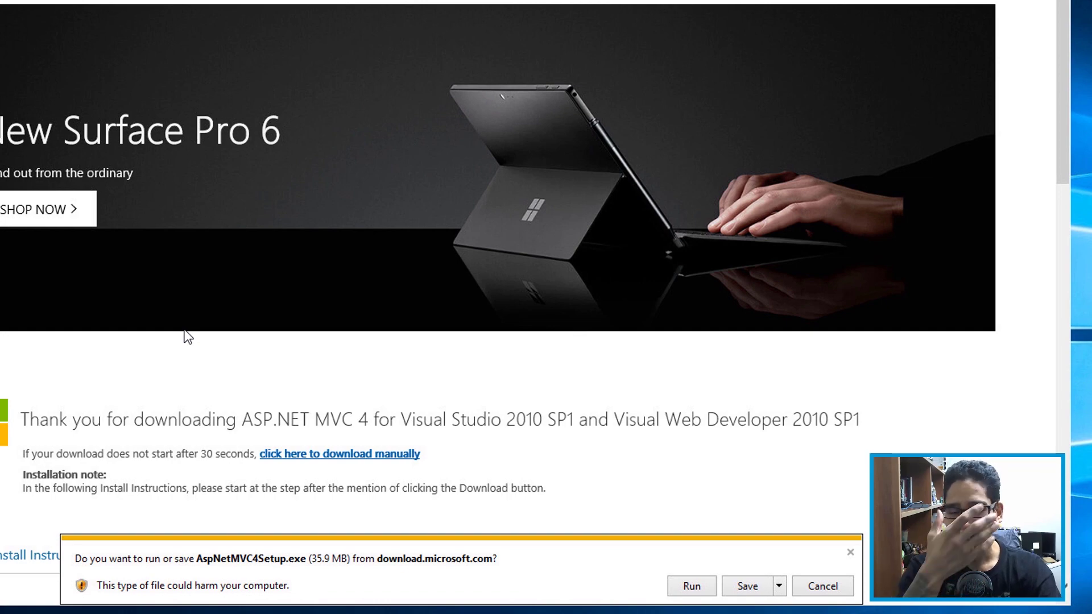
click(780, 585)
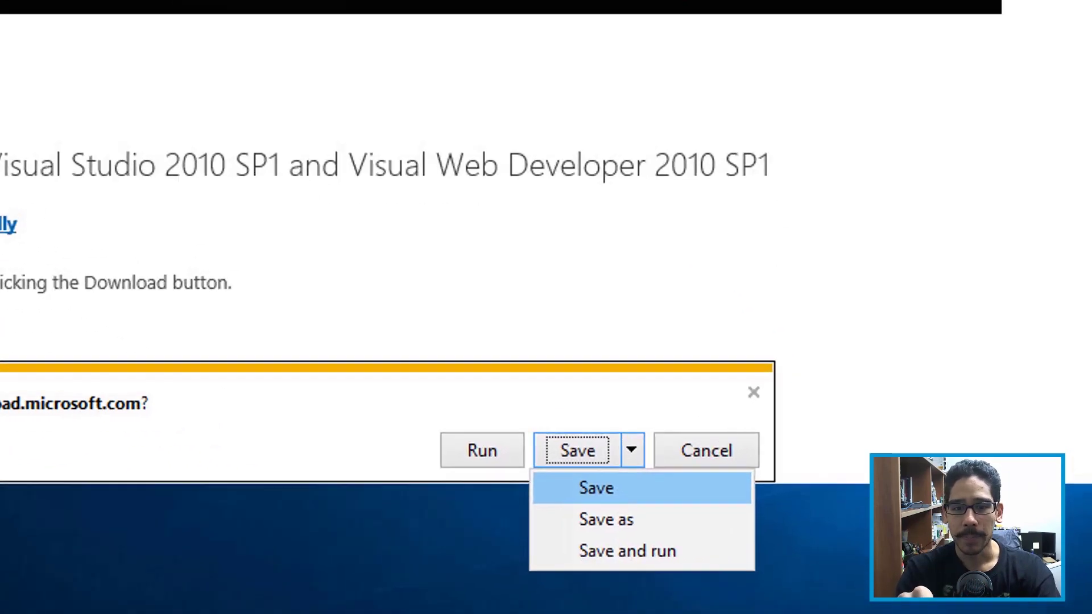
click(751, 613)
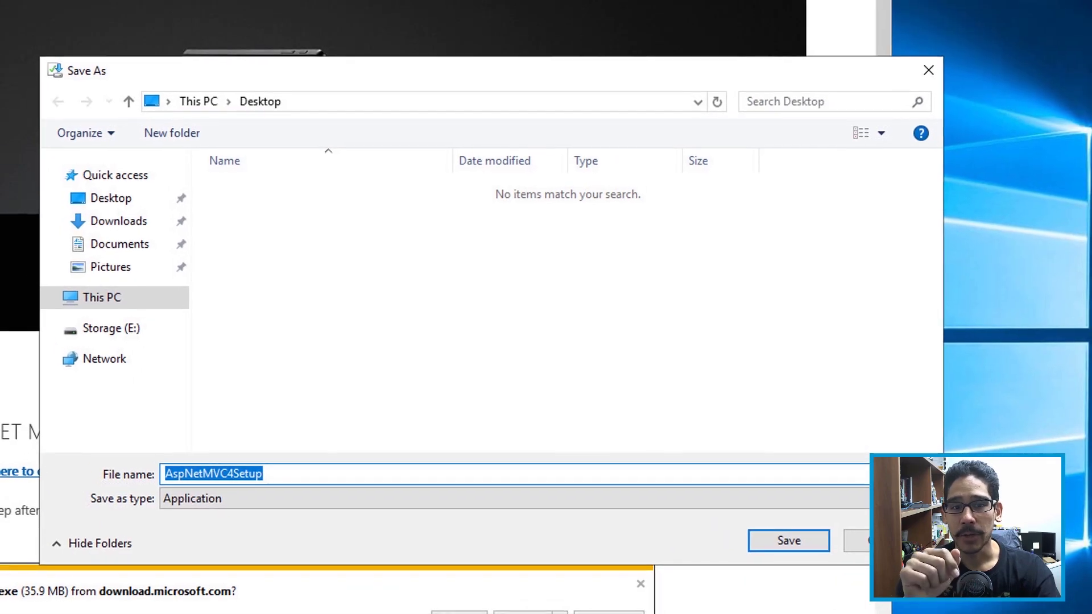
key(Return)
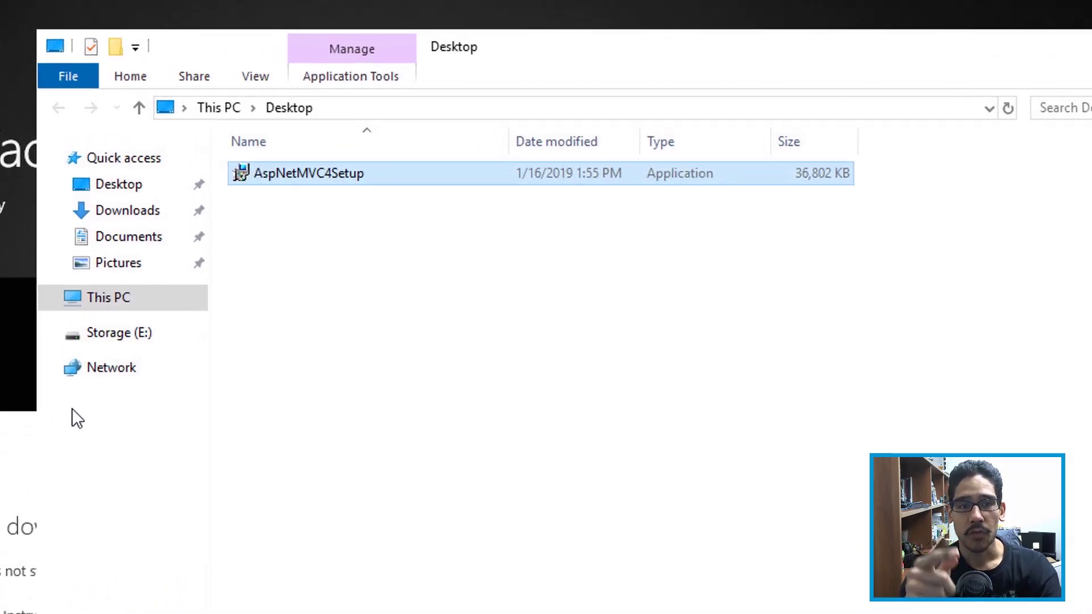
Run AspNetMVC4Setup as administrator, agree to the license terms and install Microsoft ASP.NET MVC 4
key(shift+F10)
key(Down)
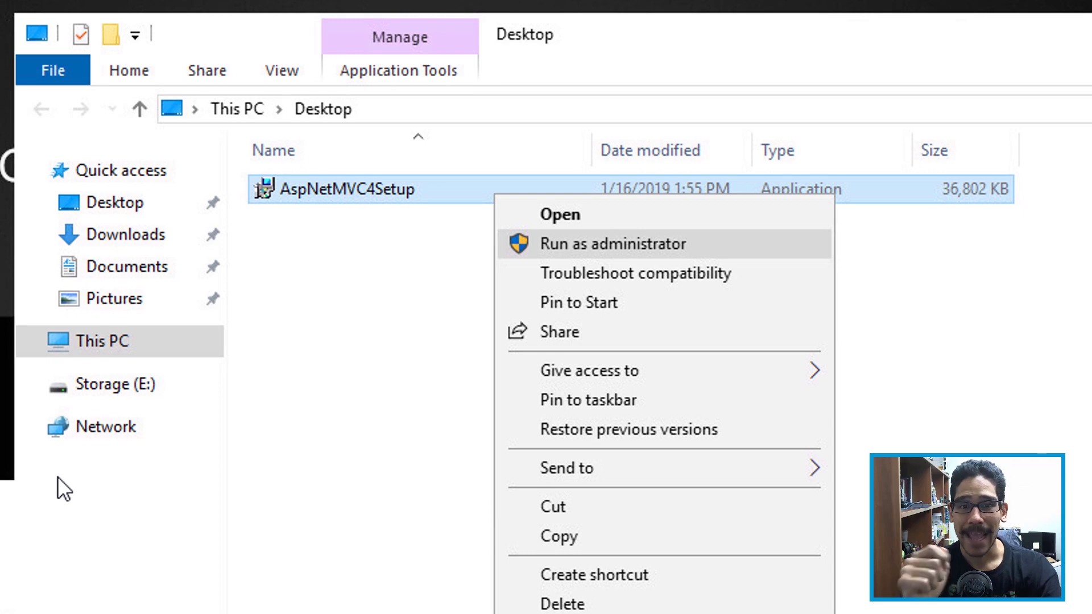
key(Return)
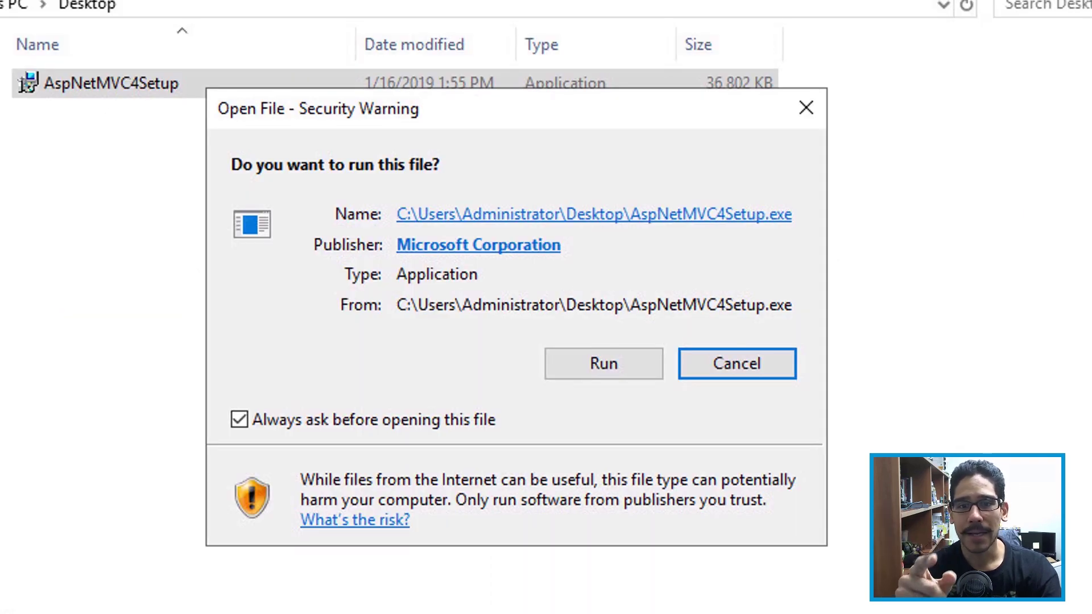
key(alt+r)
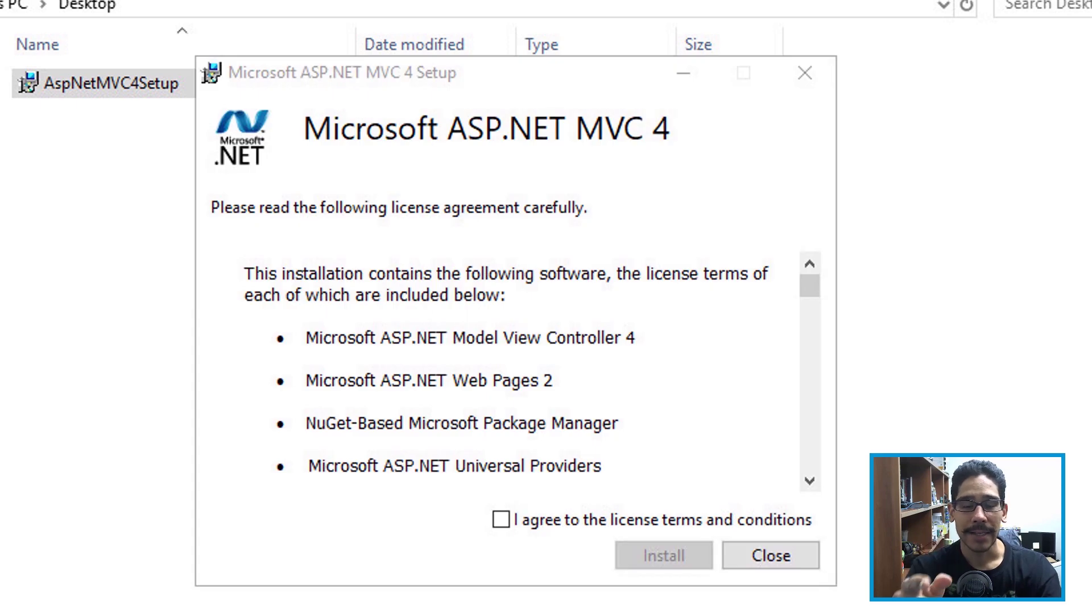
click(501, 519)
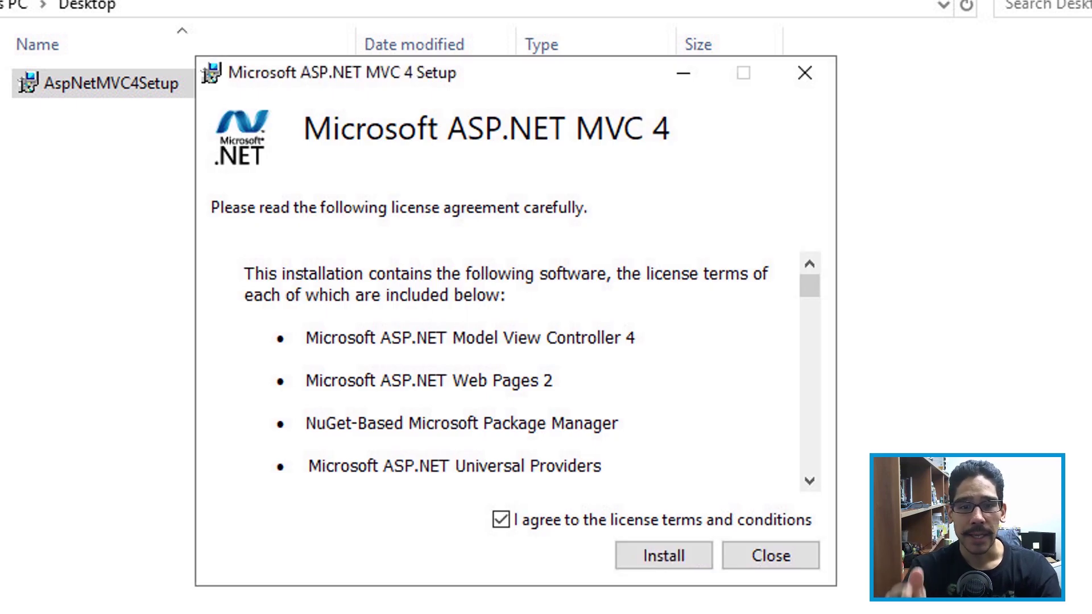
key(Return)
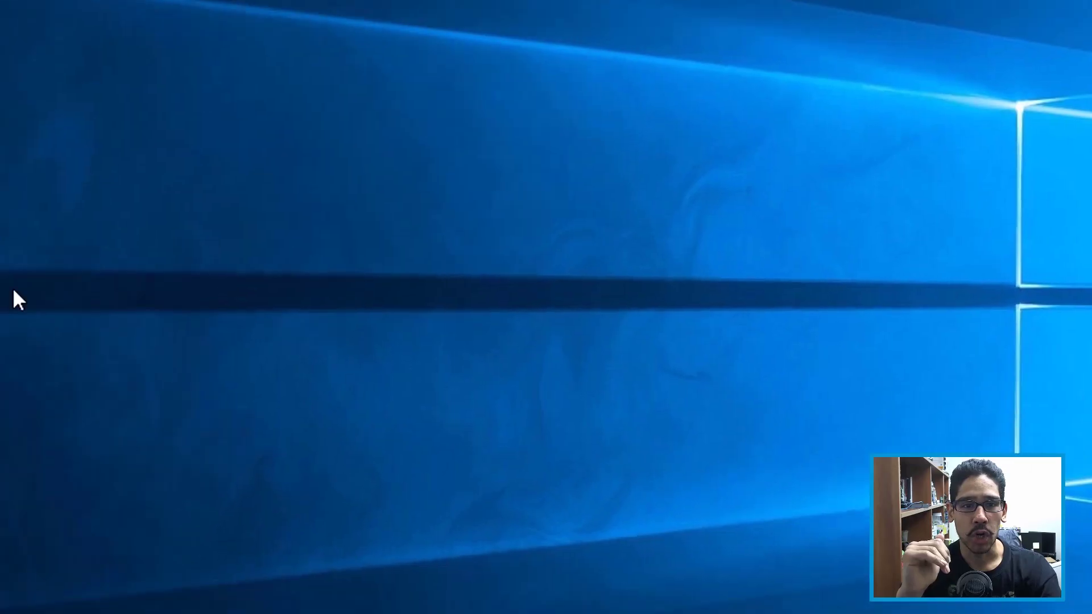
Open Windows PowerShell as administrator and switch the session to cmd
key(super+x)
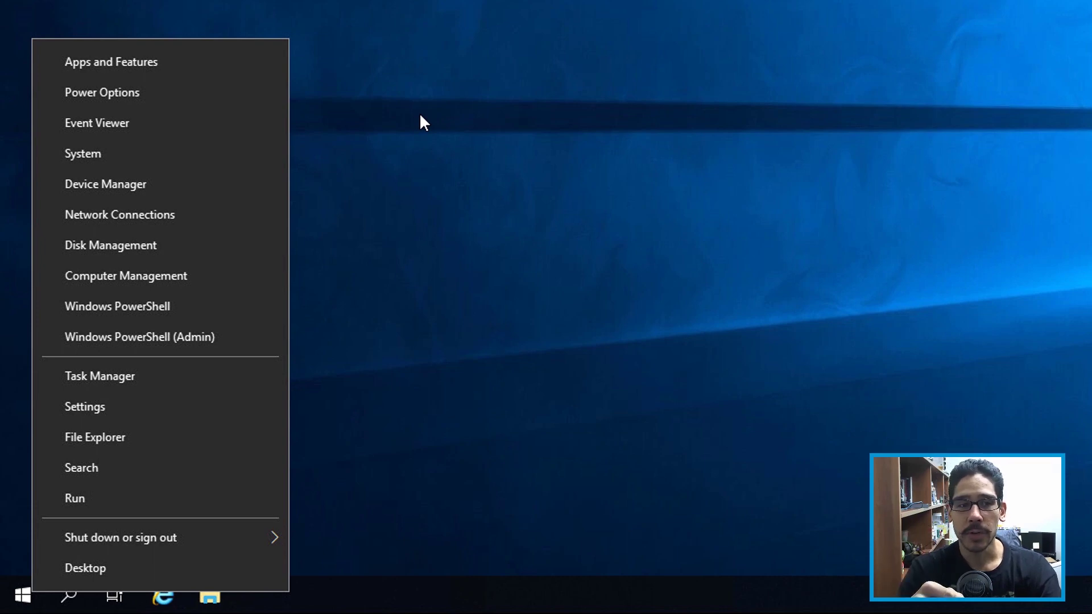
key(a)
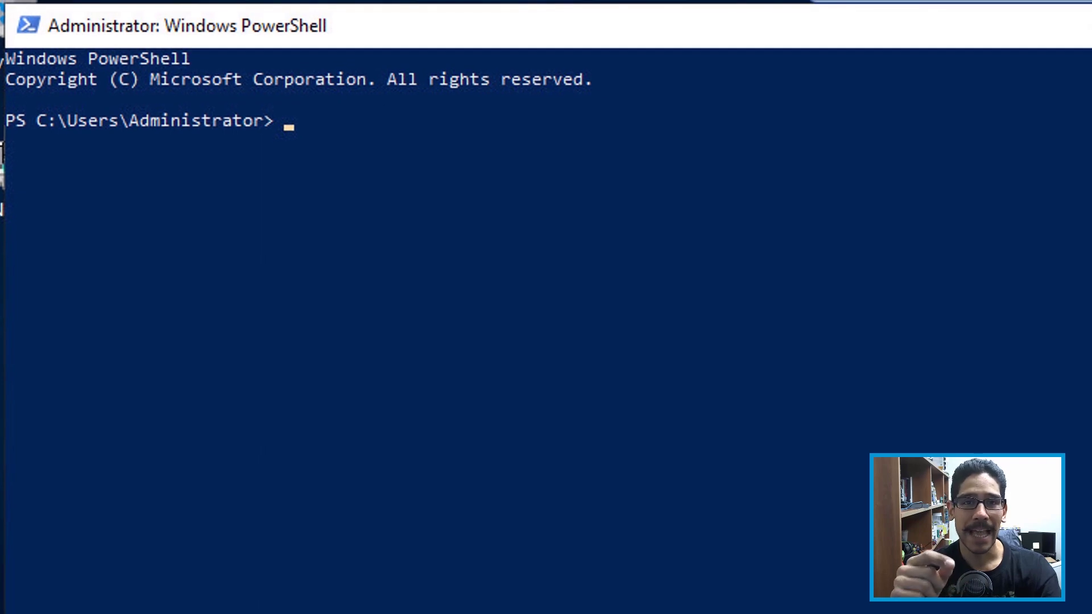
text(cmd)
key(Return)
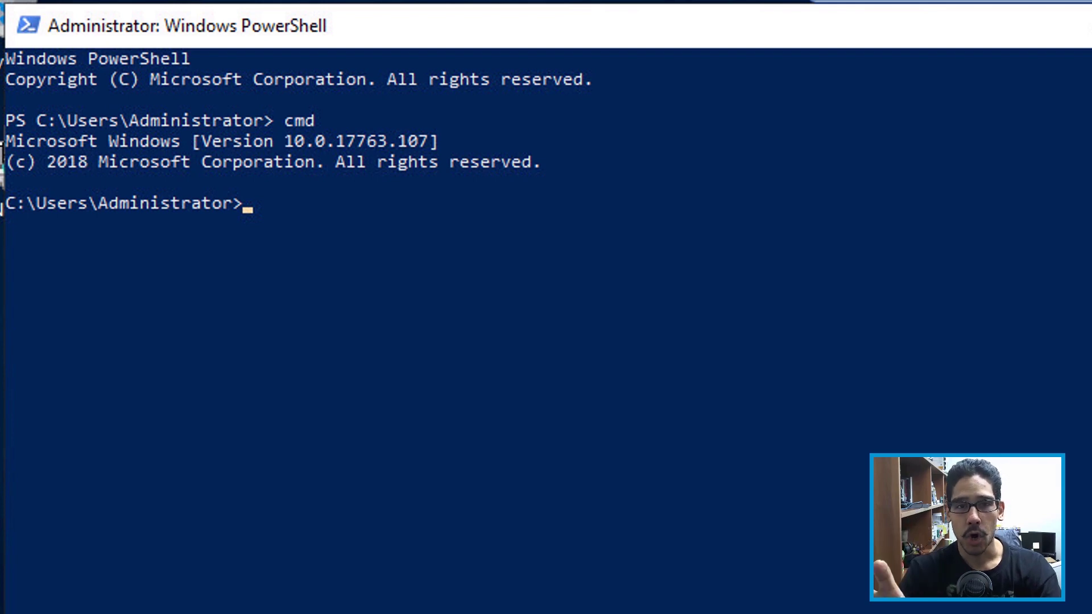
Register the SPN http/vDC01.bjtechnewshd.edu for bjtechnewshd\MBAM-IISAP-SVC with setspn.exe -S, and enter the matching command for http/vDC01
key(ctrl+v)
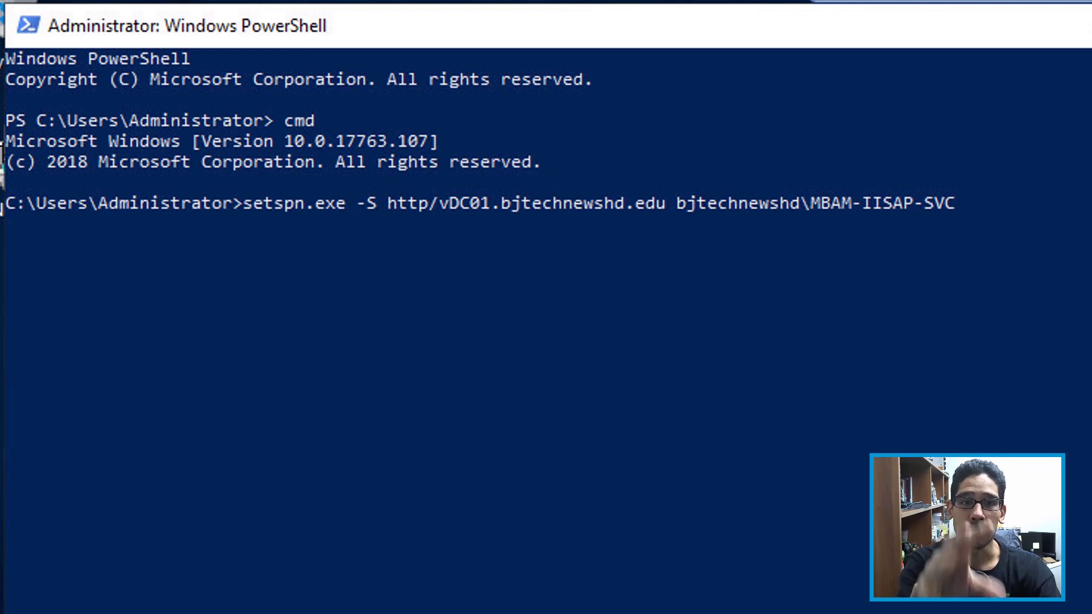
key(Return)
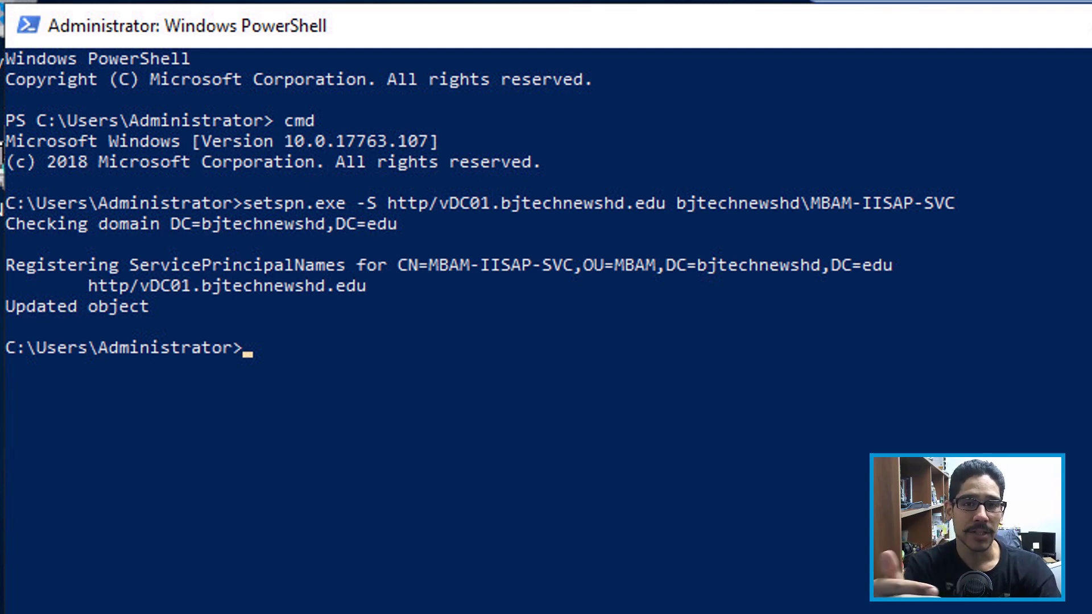
key(ctrl+v)
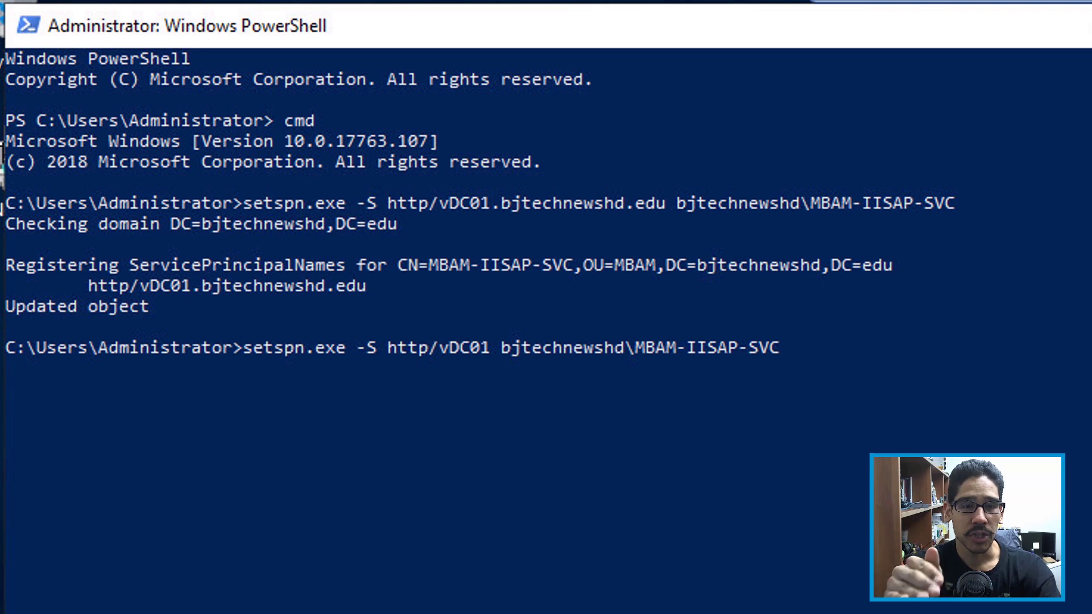
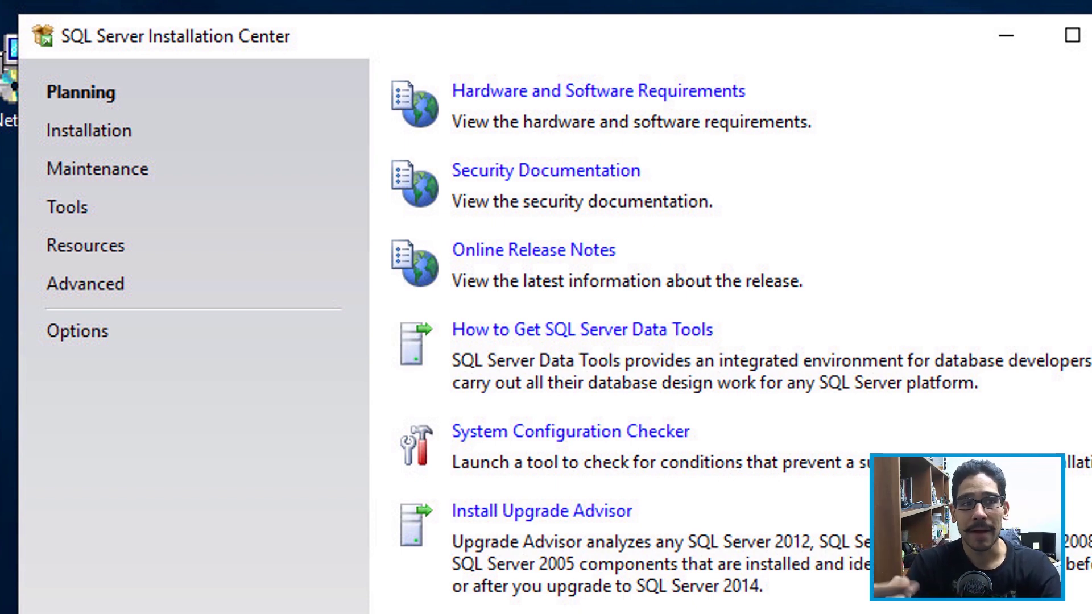
Start a new SQL Server 2014 installation, keep the prefilled product key and accept the license terms
click(91, 130)
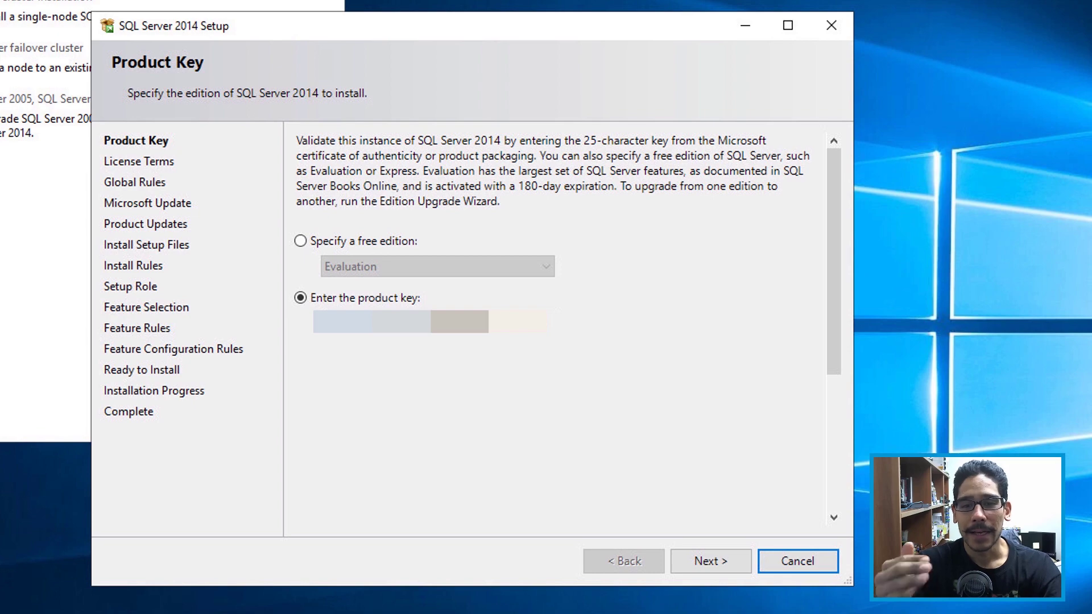
key(alt+n)
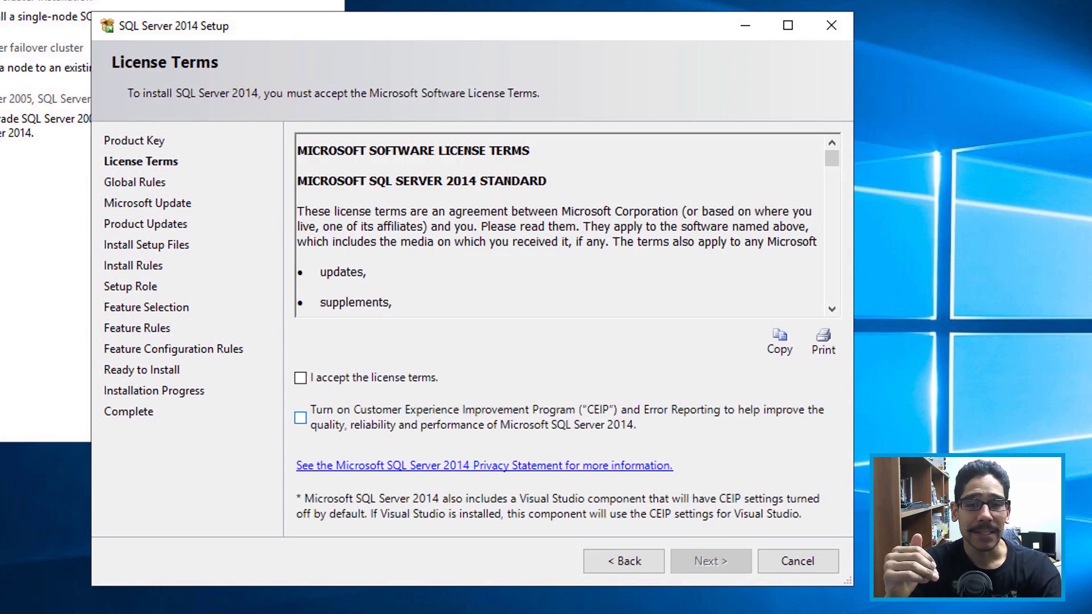
key(alt+a)
key(alt+n)
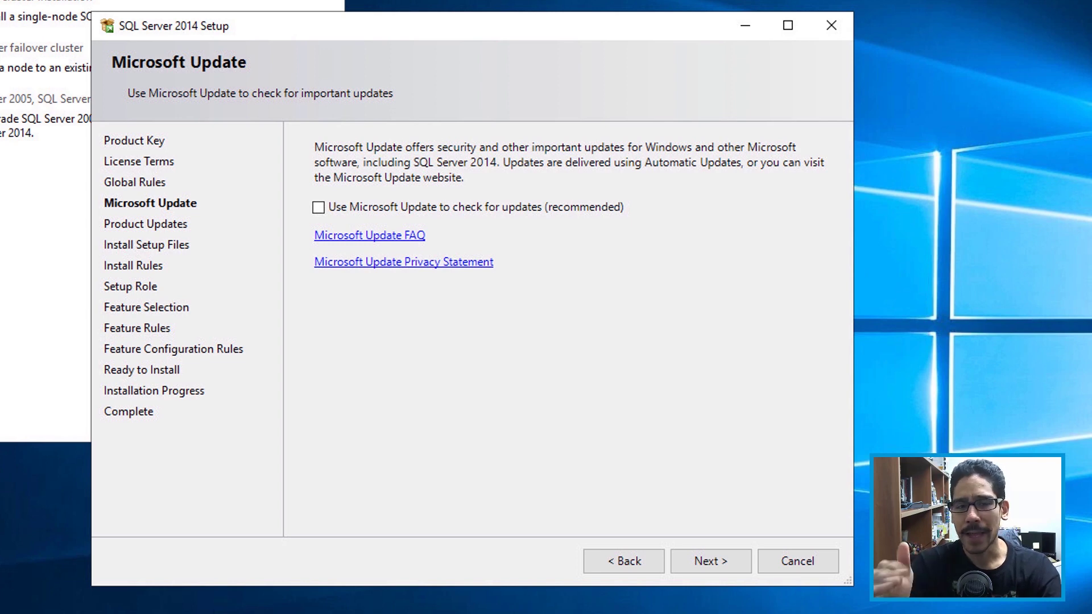
Leave Microsoft Update checking off, continue past the install rules and keep SQL Server Feature Installation as the setup role
key(alt+n)
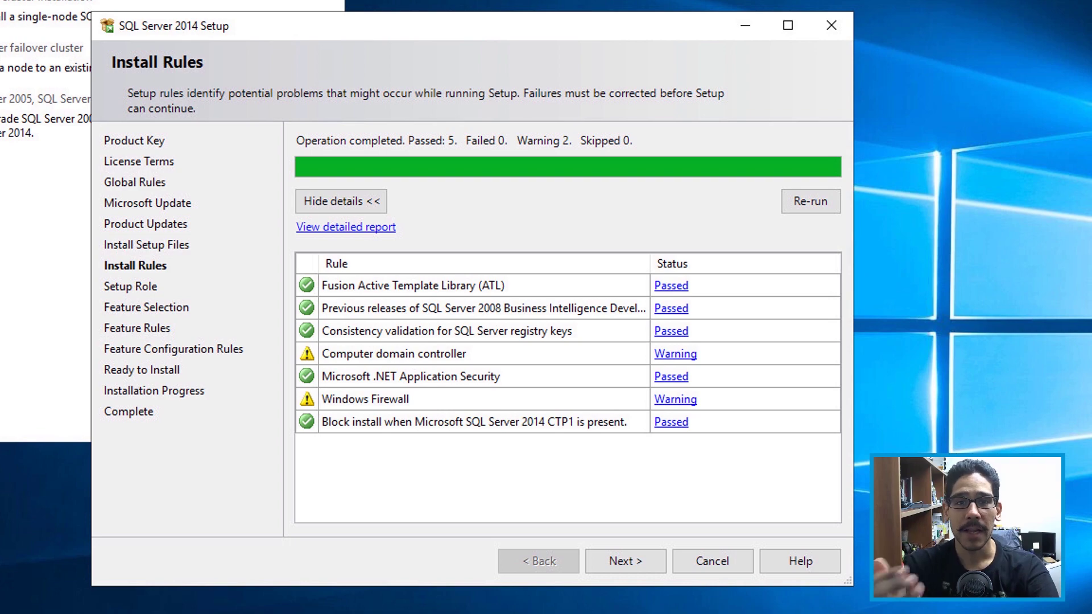
key(Return)
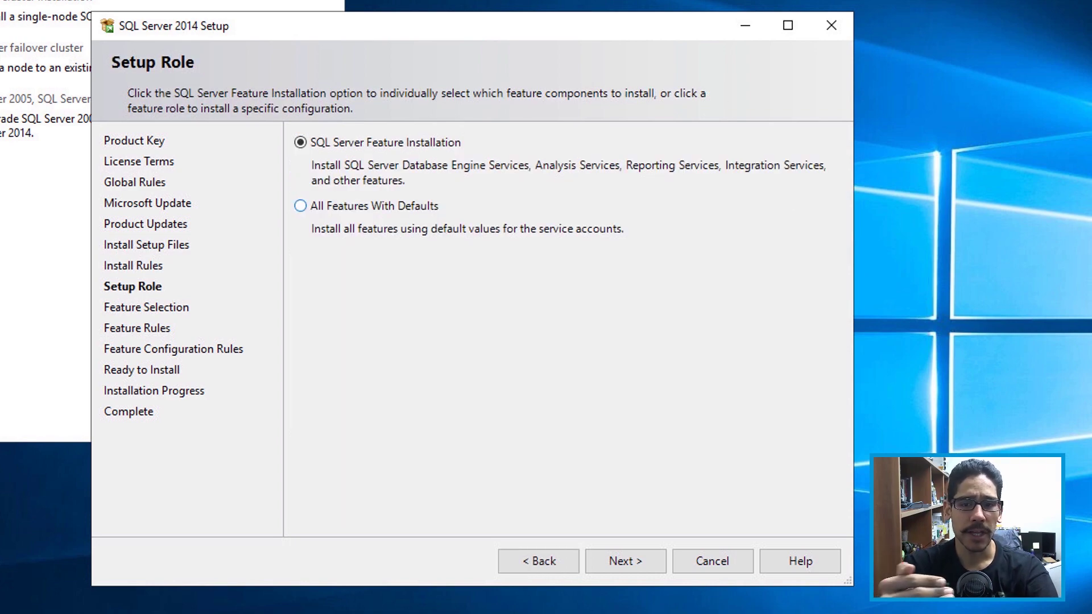
key(Return)
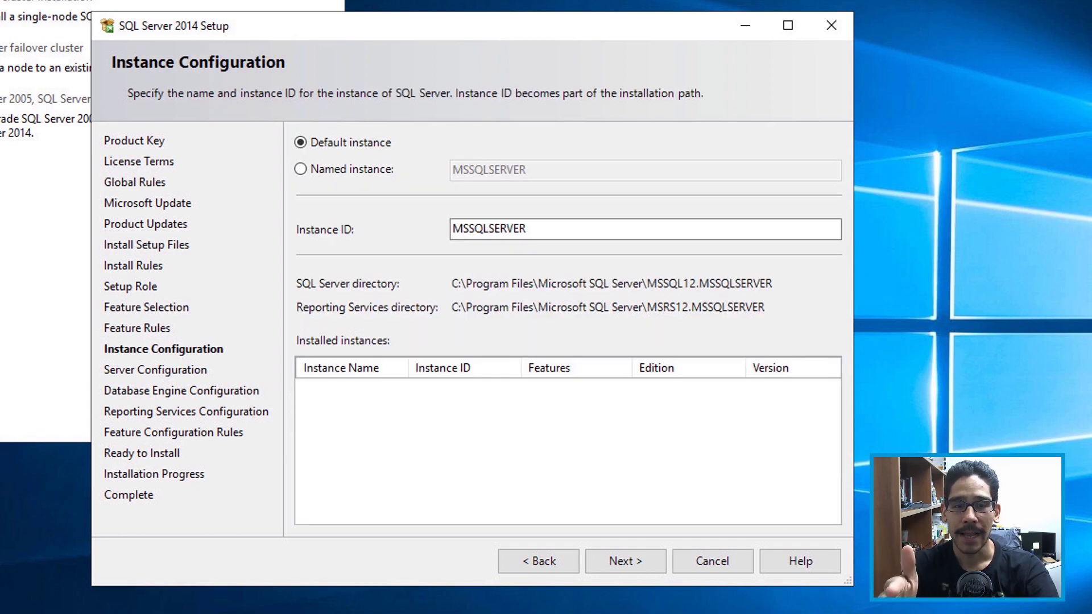
Continue SQL Server setup with the default instance MSSQLSERVER, listed service accounts, Windows authentication mode and Reporting Services set to Install and configure
key(Return)
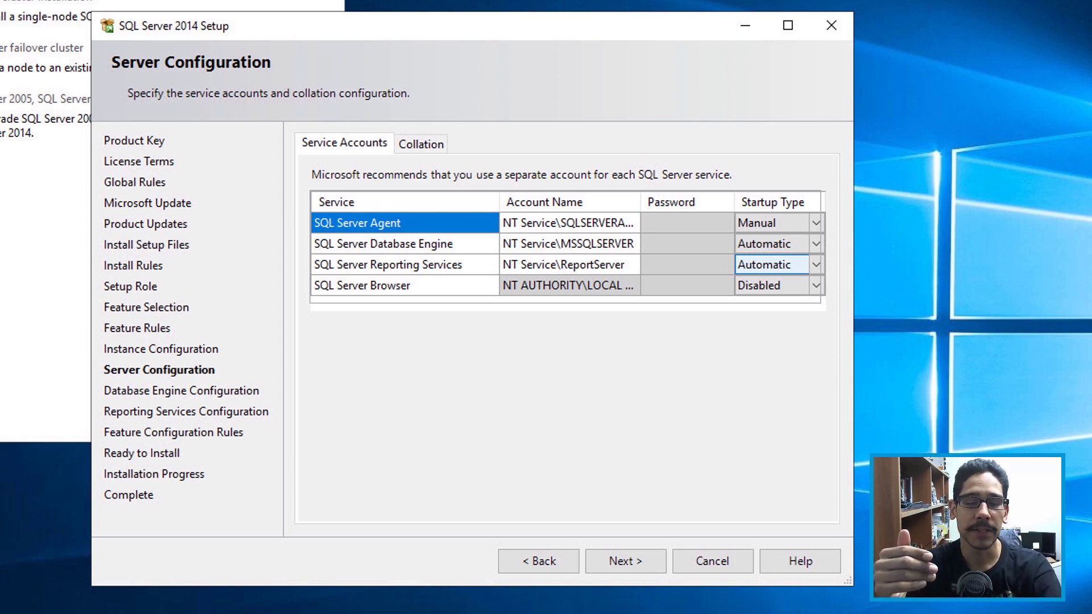
key(alt+n)
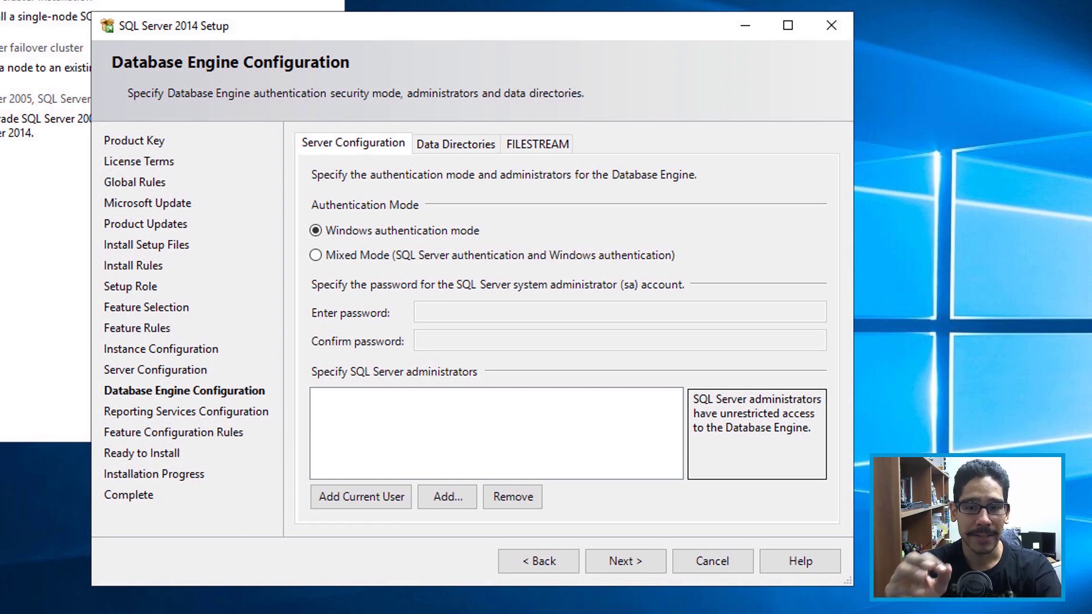
key(alt+n)
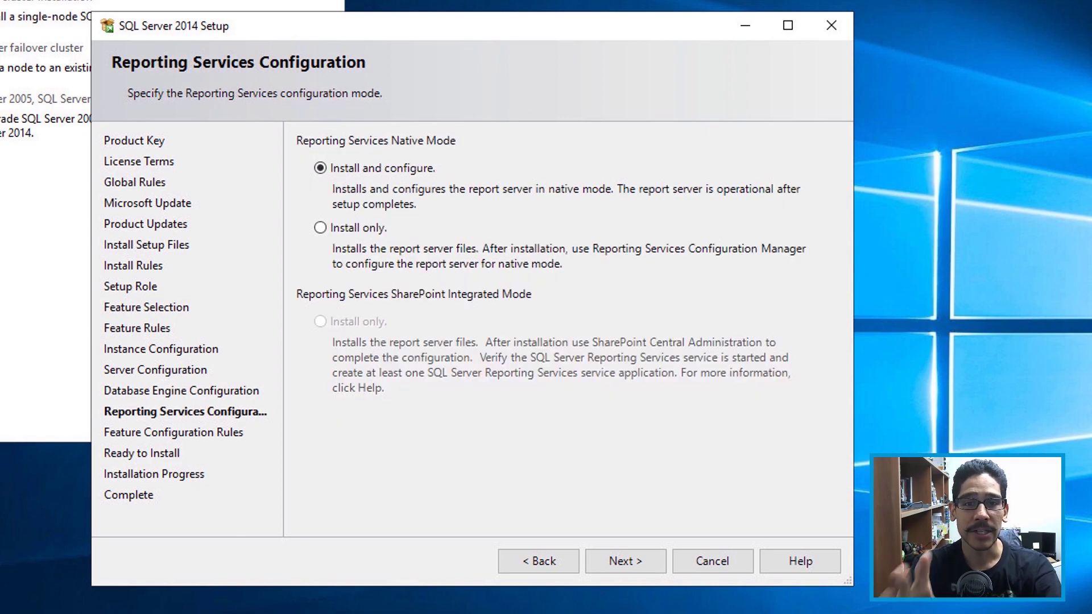
key(alt+n)
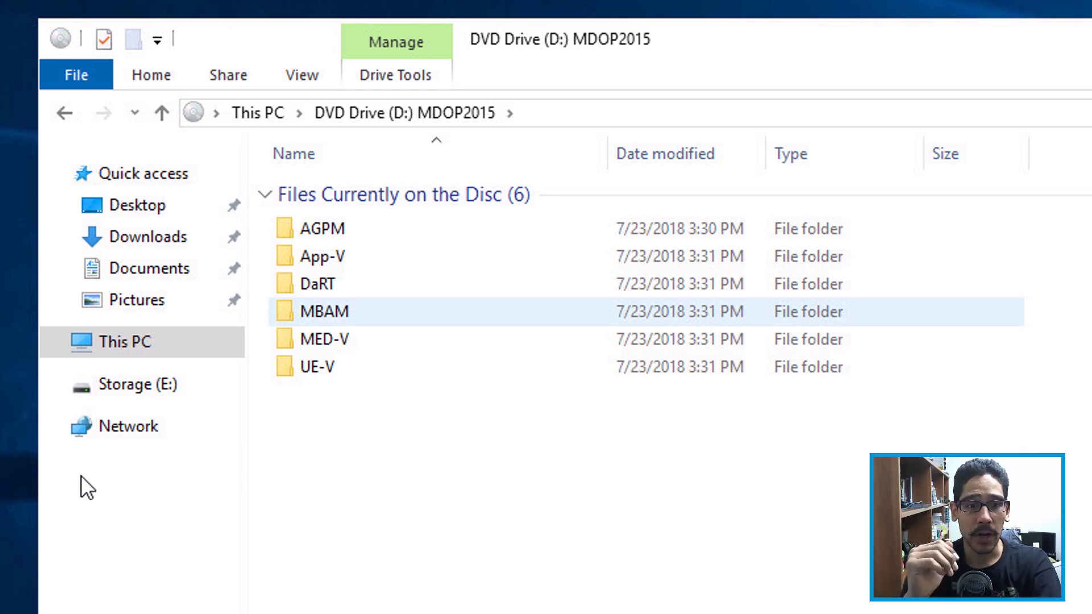
Open the MBAM\MBAM 2.5 SP1\Installers\x64 folder on the MDOP2015 disc
key(Return)
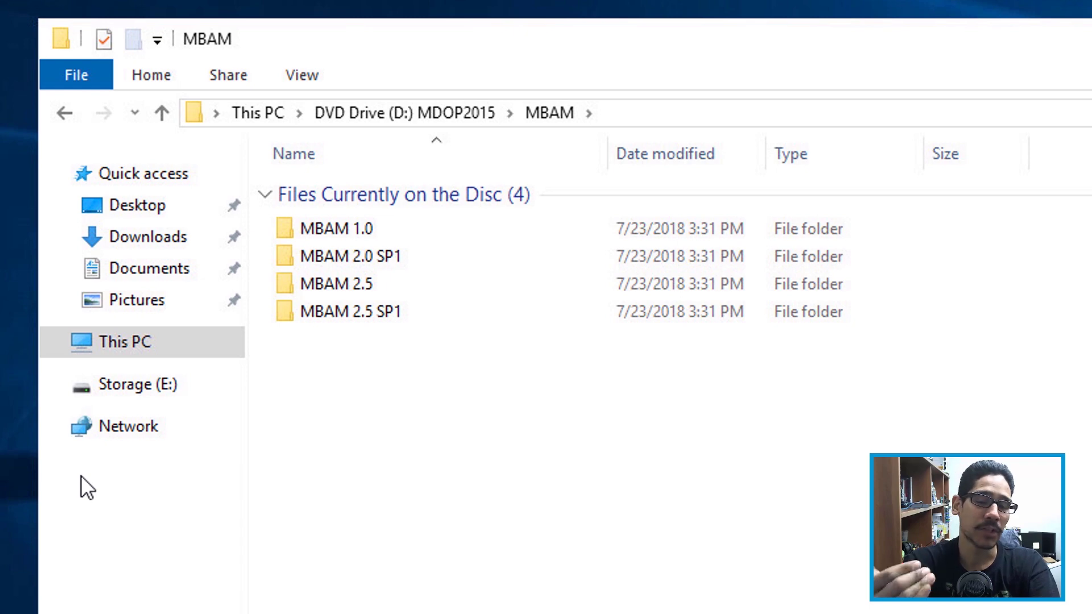
key(End)
key(Return)
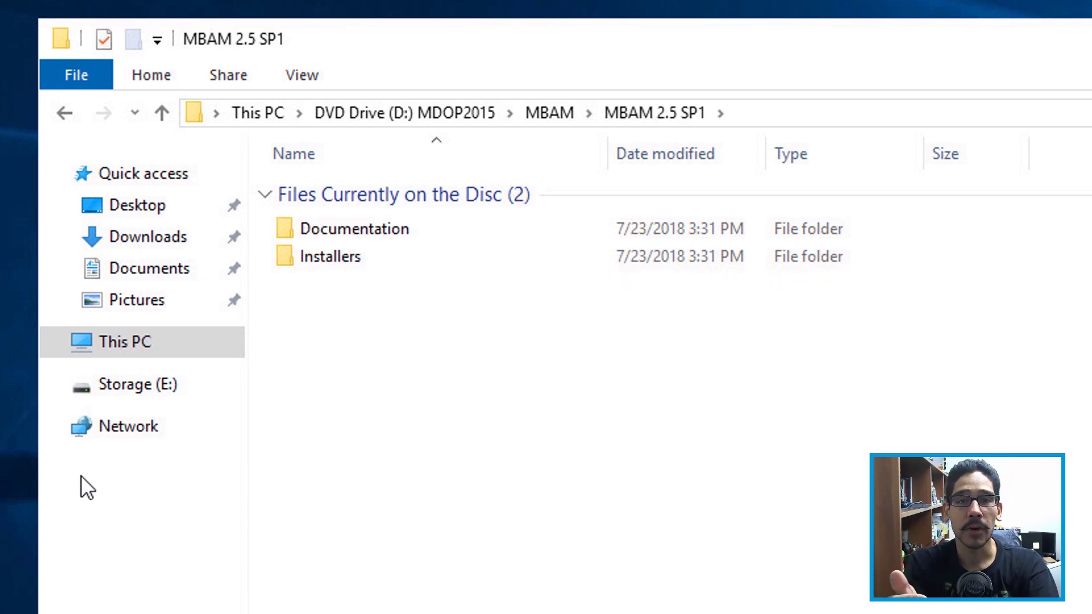
key(End)
key(Return)
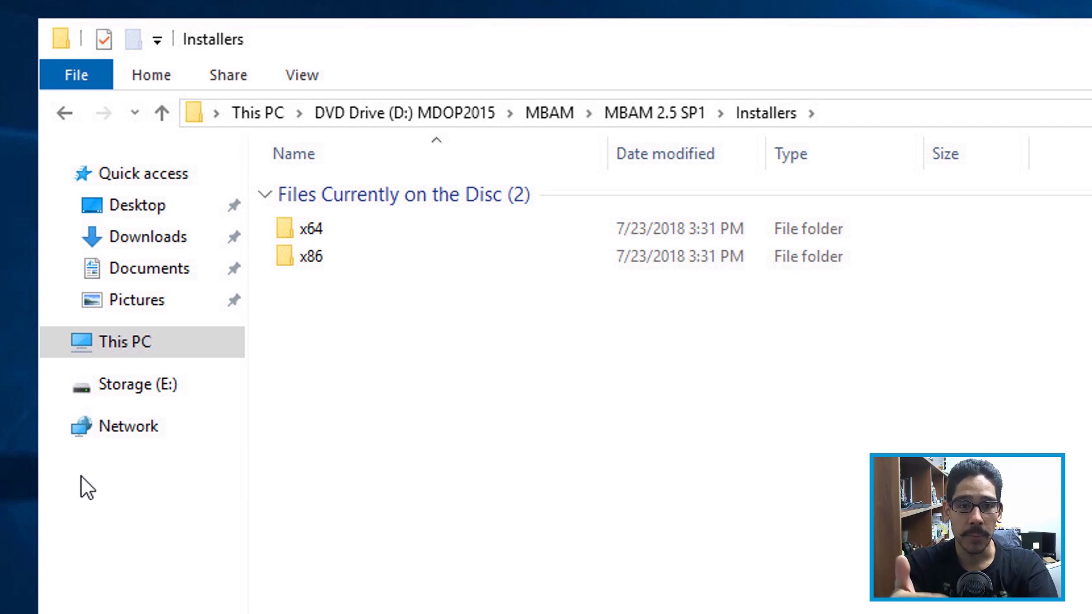
key(Home)
key(Return)
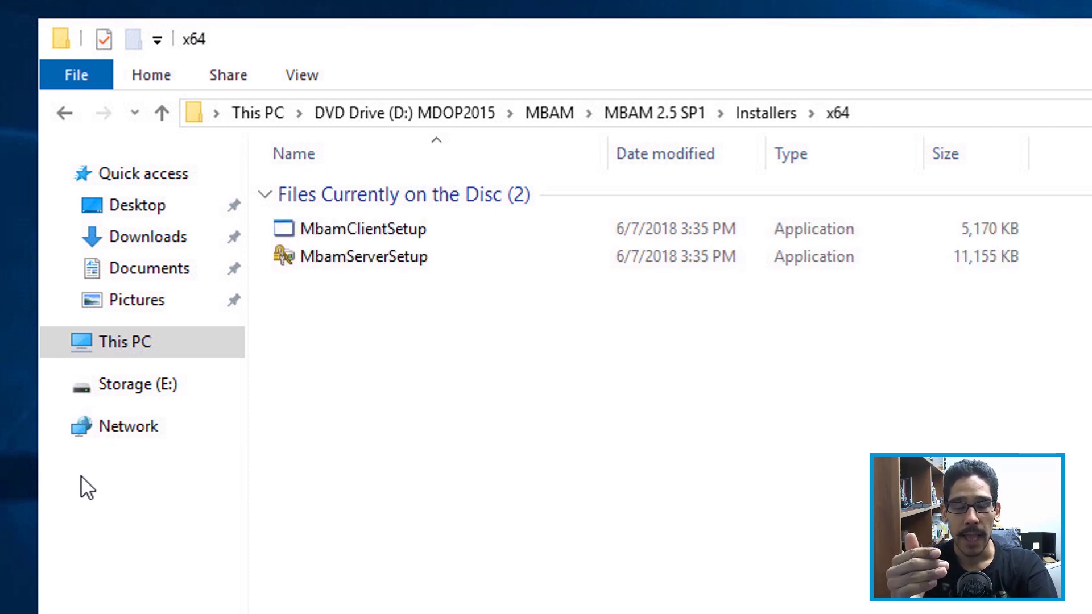
Launch MbamServerSetup and accept the license agreement in the setup wizard
key(End)
key(shift+F10)
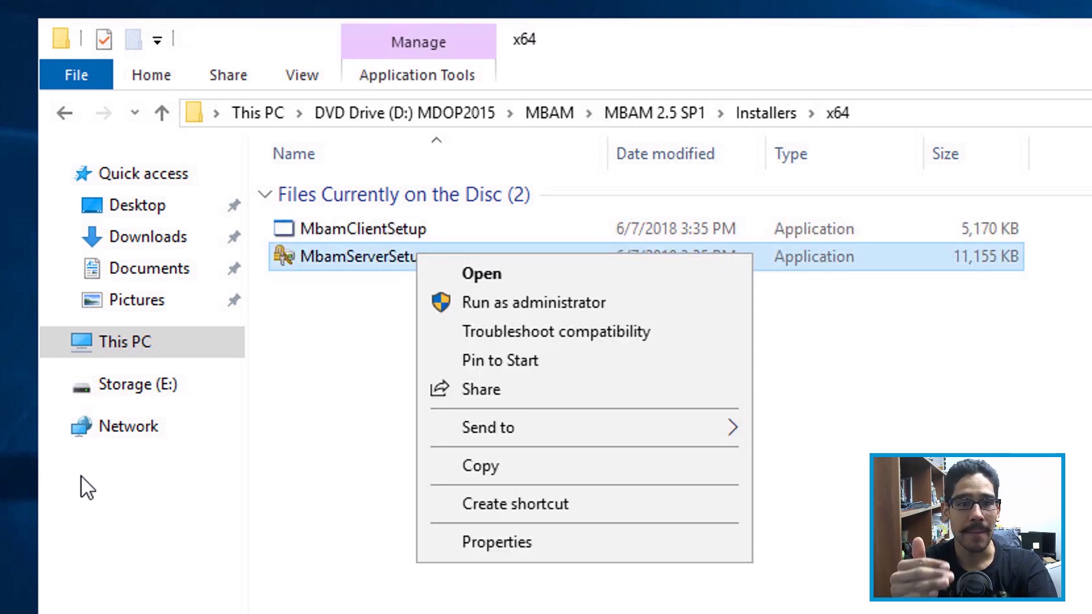
key(Return)
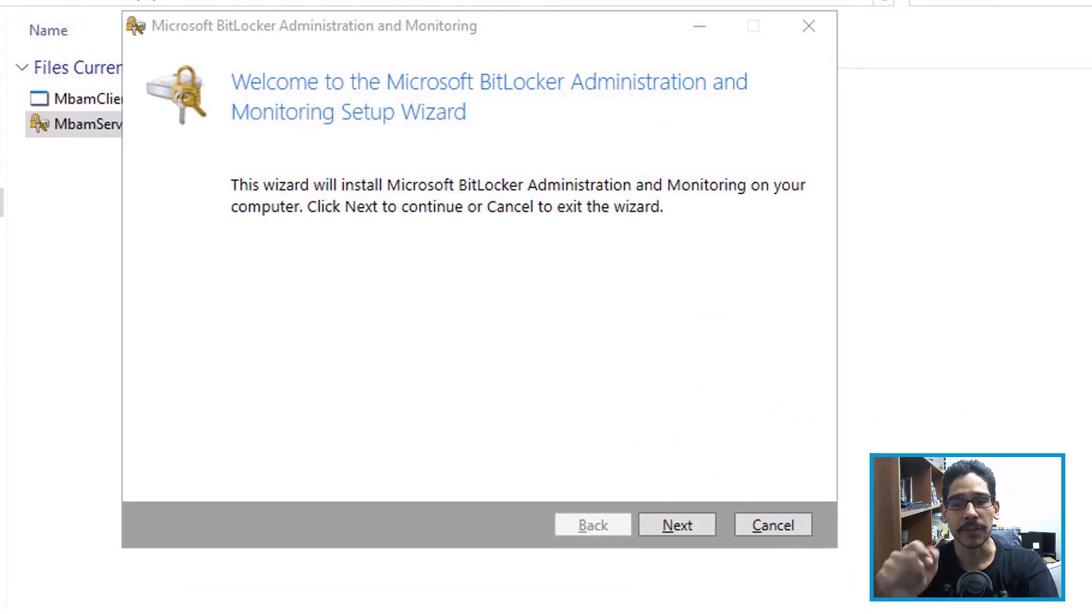
key(Return)
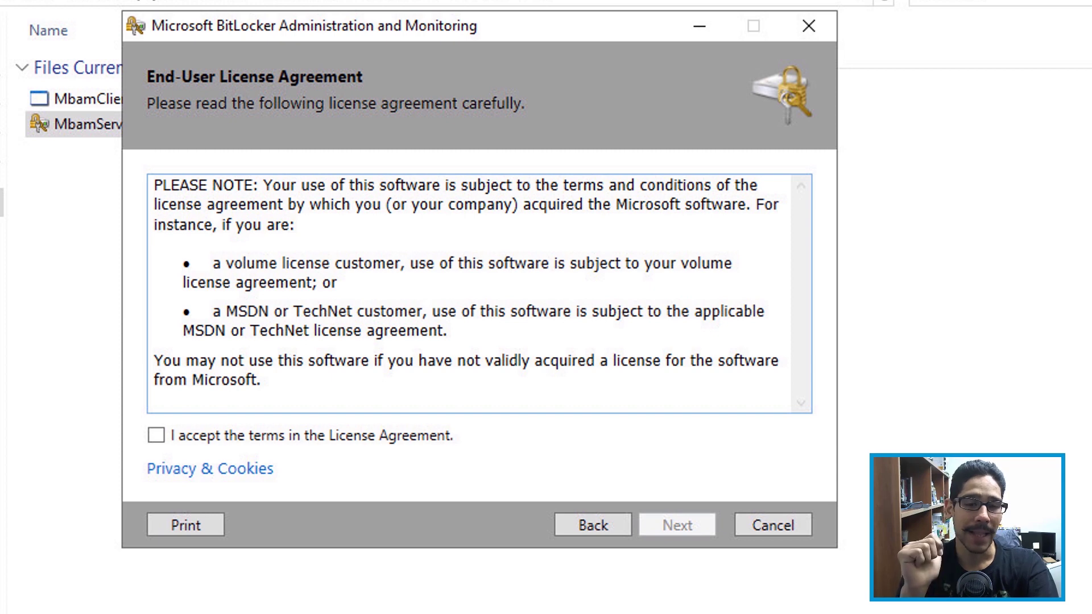
key(alt+a)
key(Return)
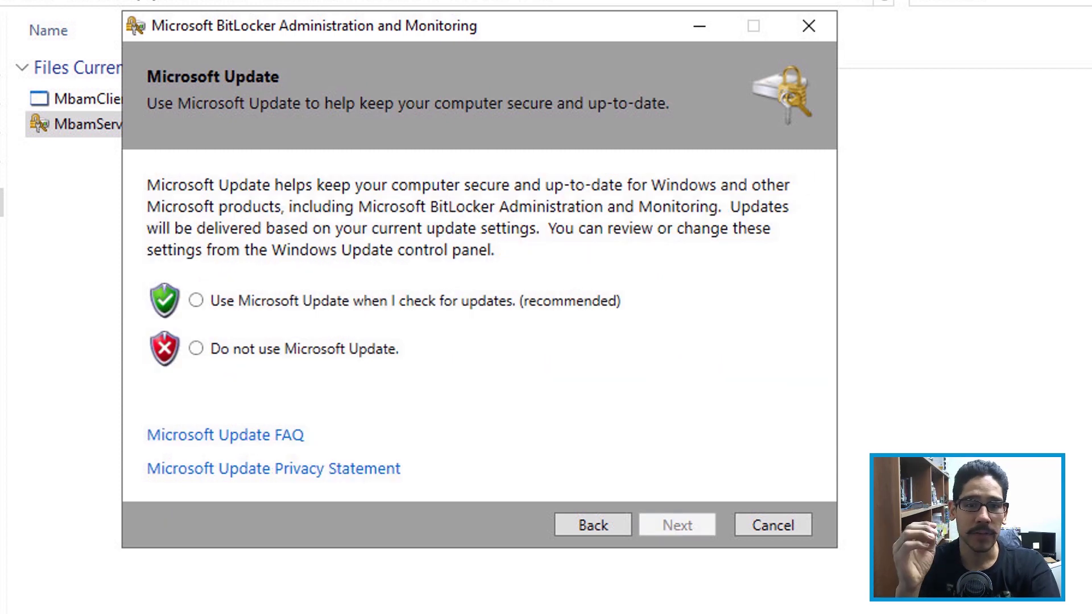
Choose to use Microsoft Update, install MBAM and finish with MBAM Server Configuration set to run
key(alt+u)
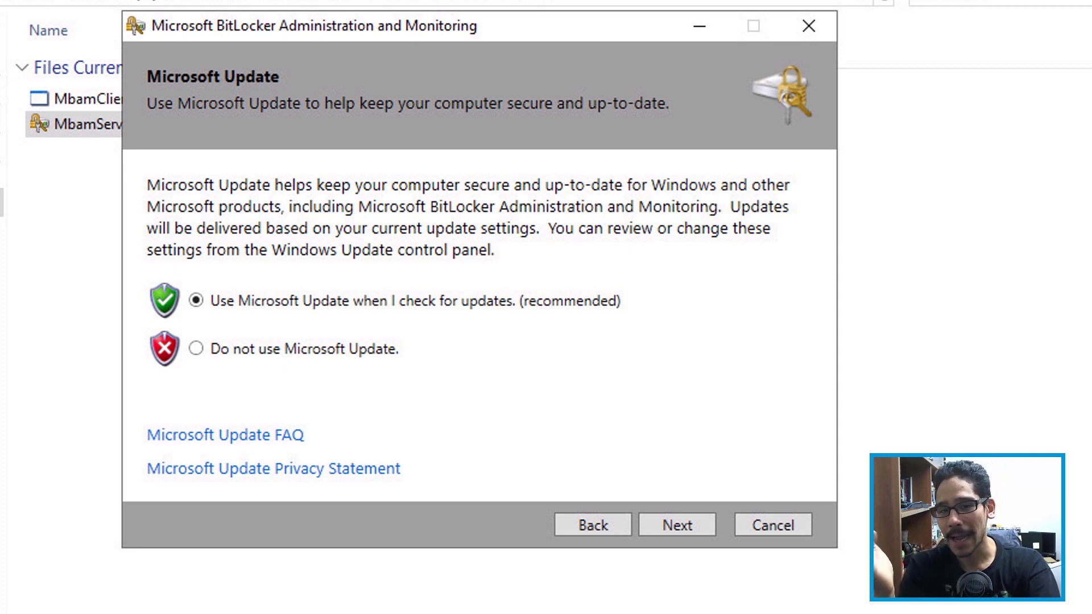
key(Return)
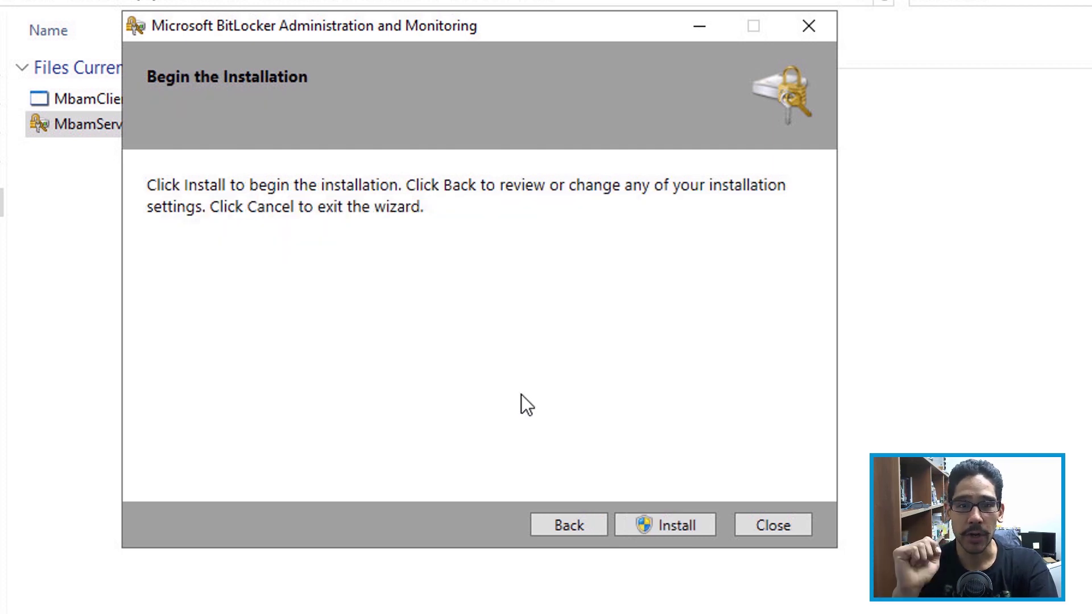
key(Return)
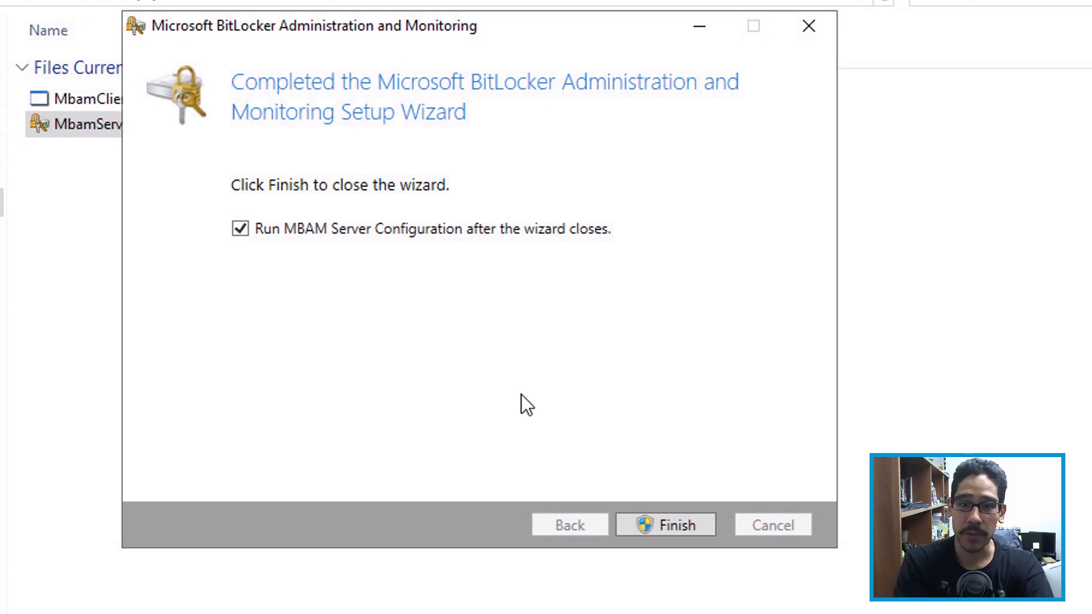
key(Return)
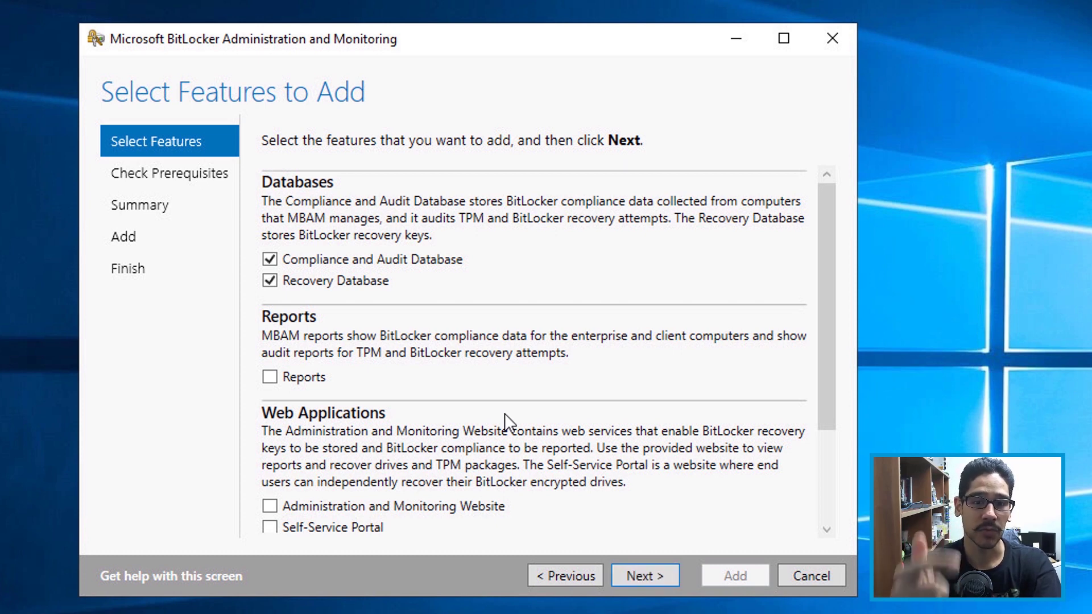
Configure the Compliance and Audit and Recovery databases on vDC01.bjtechnewshd.edu, and save the script Add-MbamFeatures to the Desktop
key(Return)
key(Return)
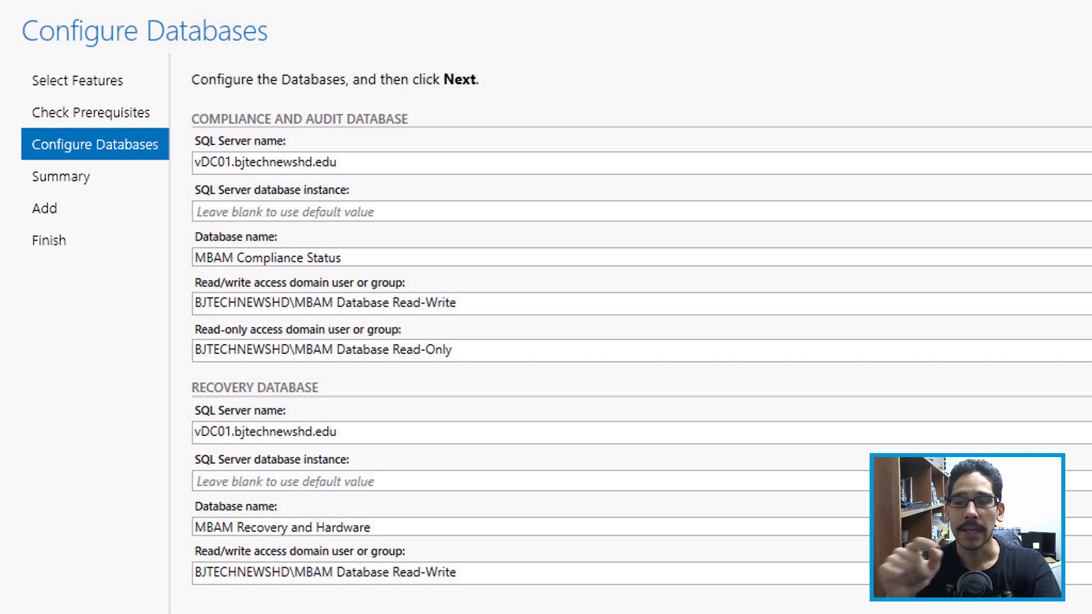
key(Return)
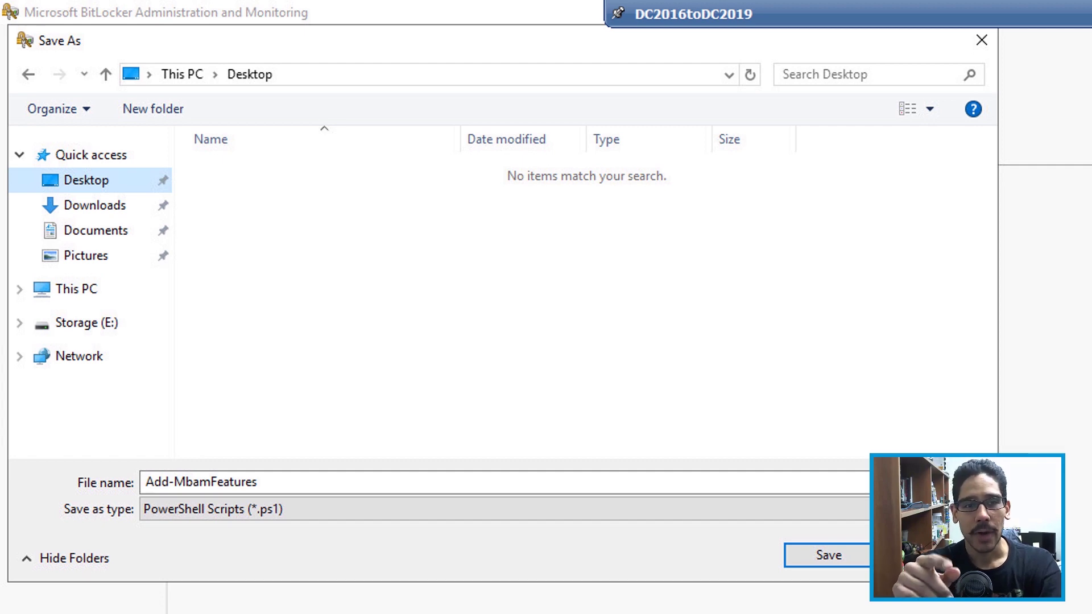
key(Return)
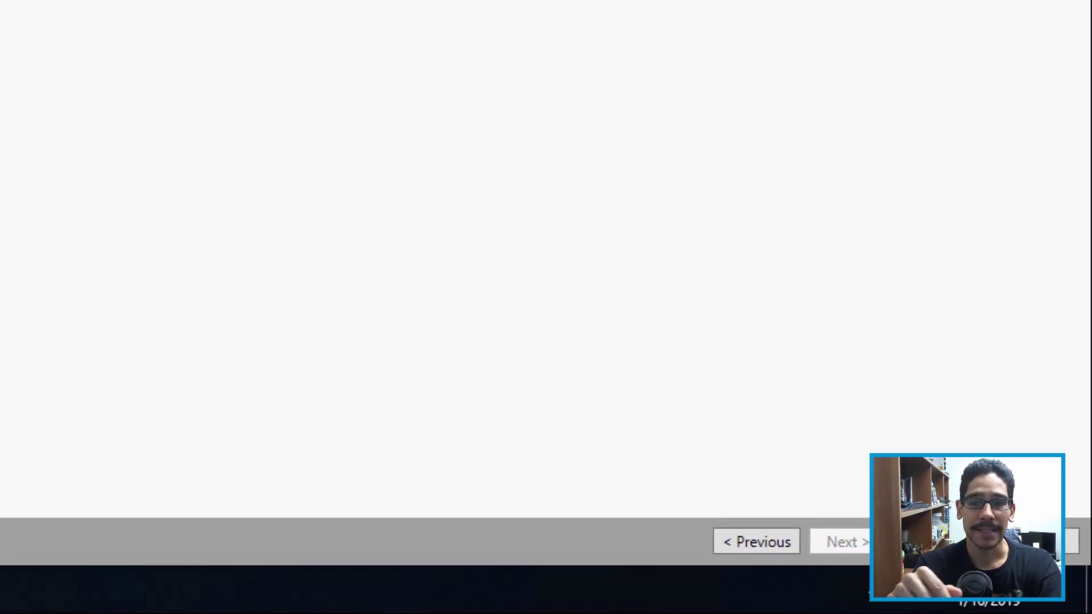
key(Return)
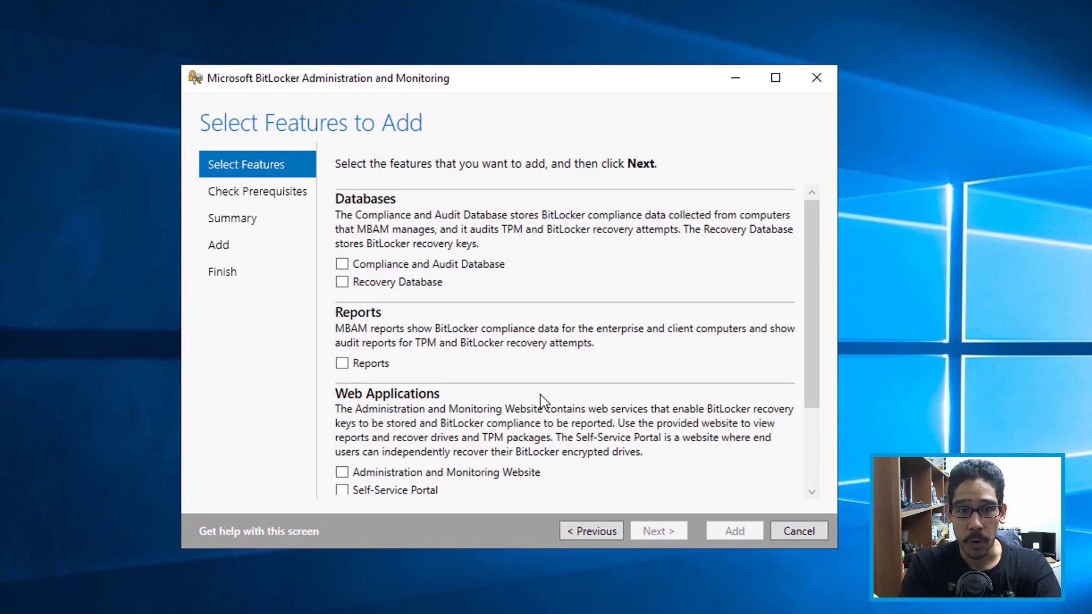
Select the Reports feature to add and continue past the prerequisite check
key(space)
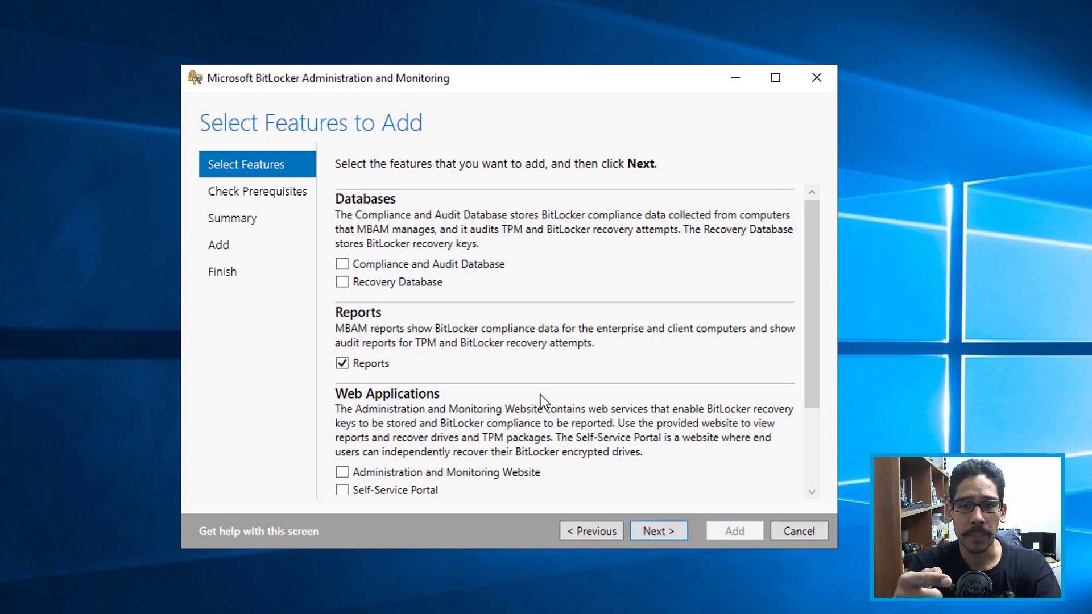
key(Return)
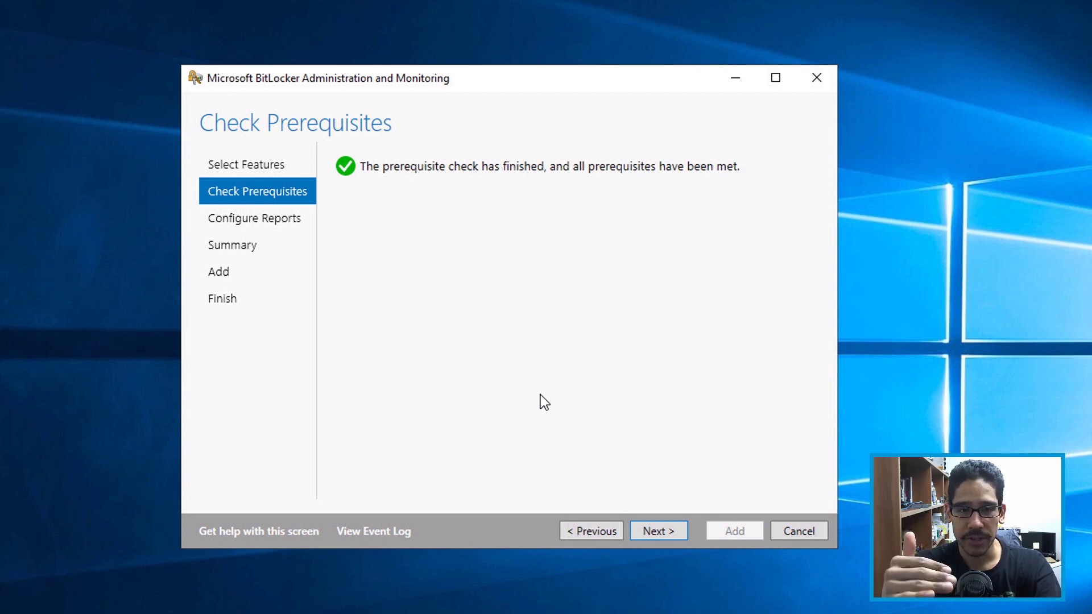
key(Return)
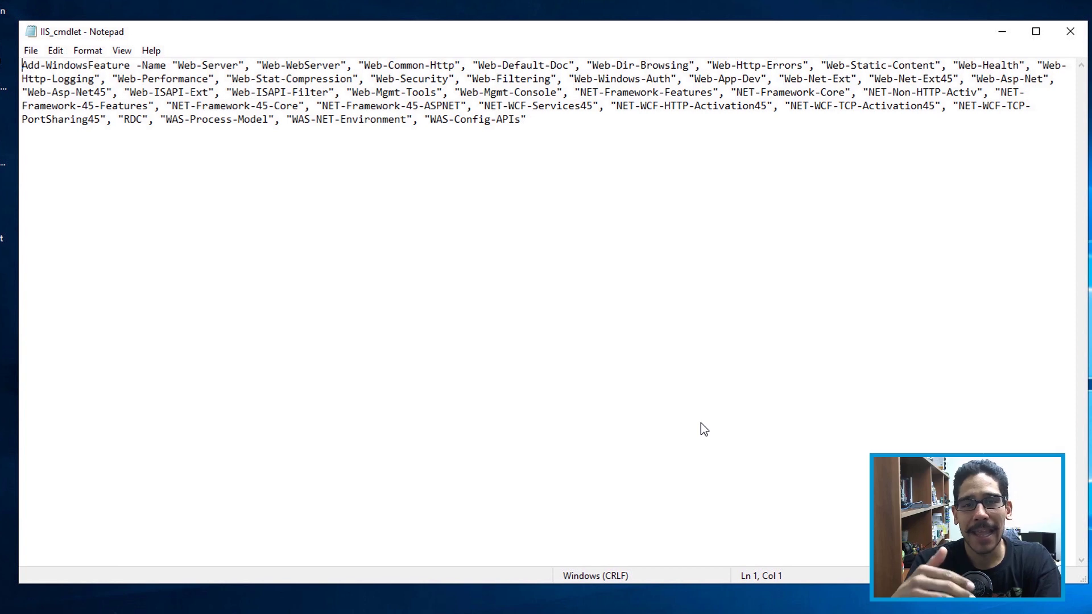
Run the Add-WindowsFeature command from the IIS_cmdlet file in an administrator PowerShell session
key(super+x)
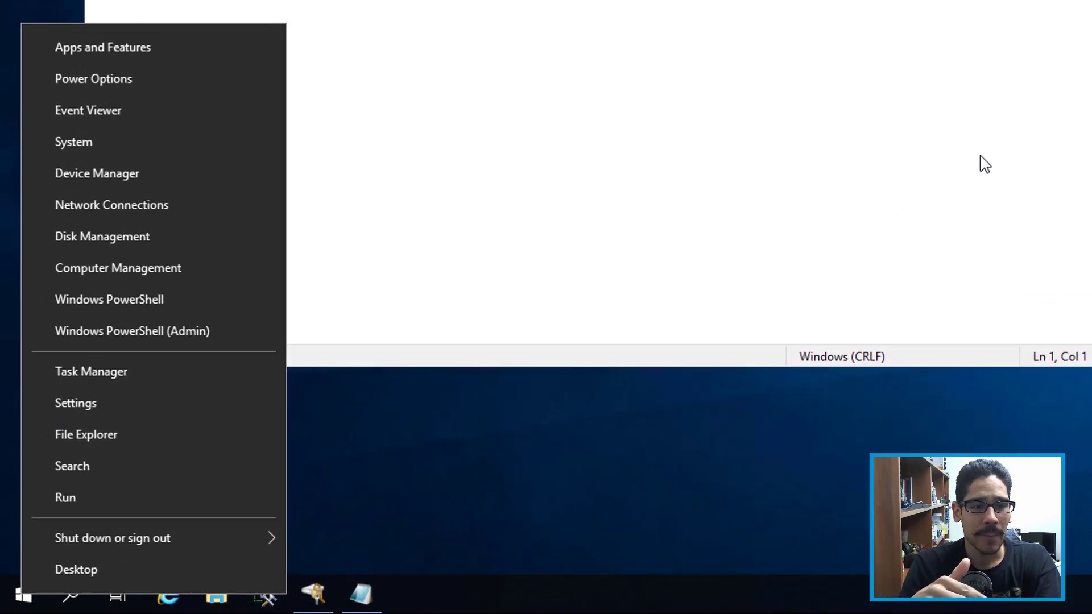
key(a)
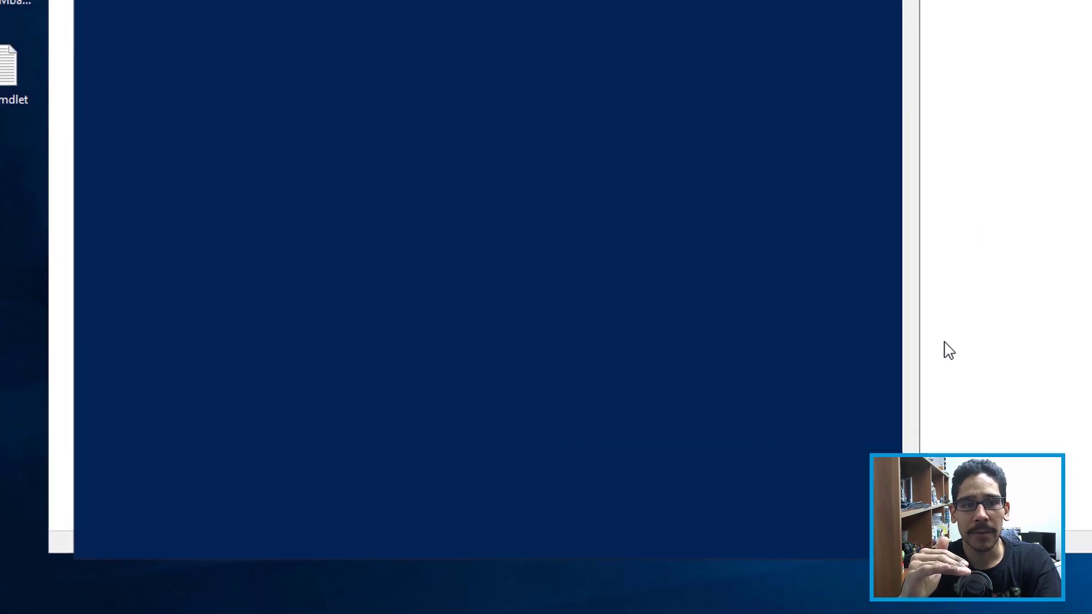
key(ctrl+v)
key(Return)
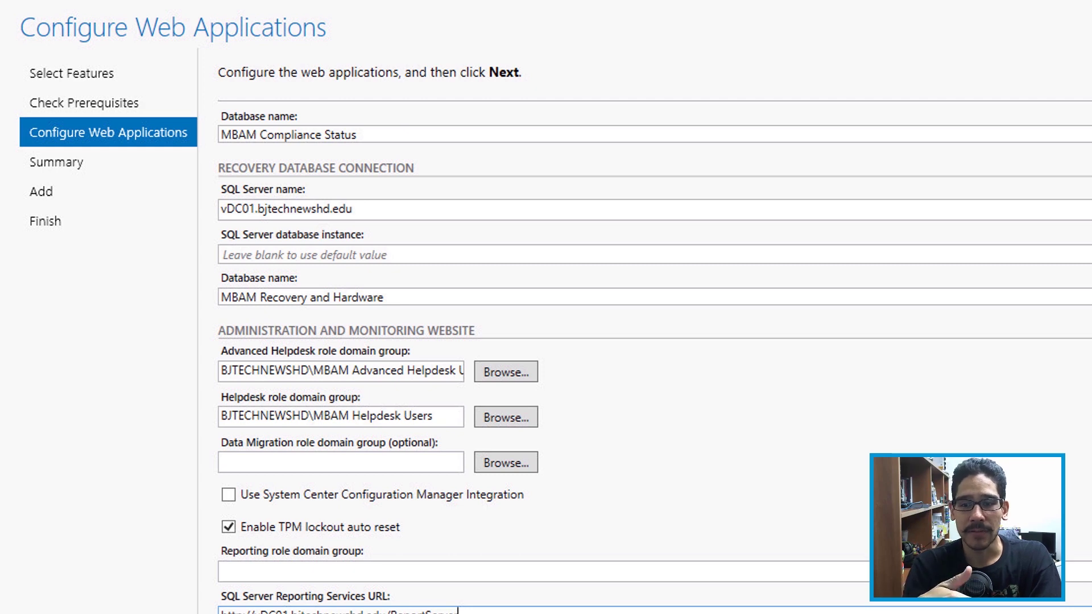
Set the web applications' reporting role domain group to BJTECHNEWSHD\MBAM Report Users and continue the configuration
key(ctrl+v)
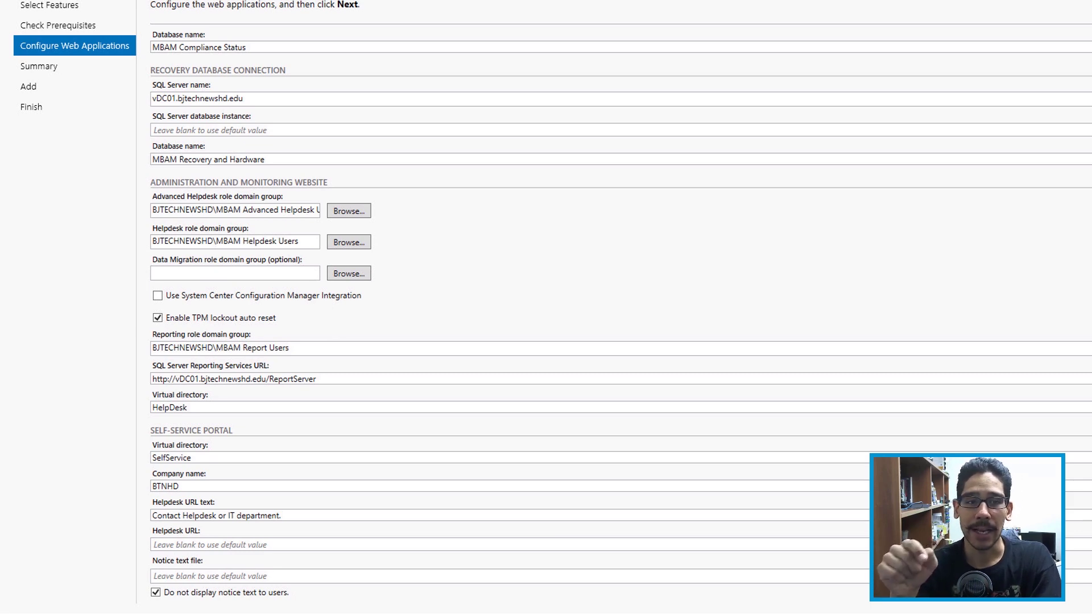
key(Return)
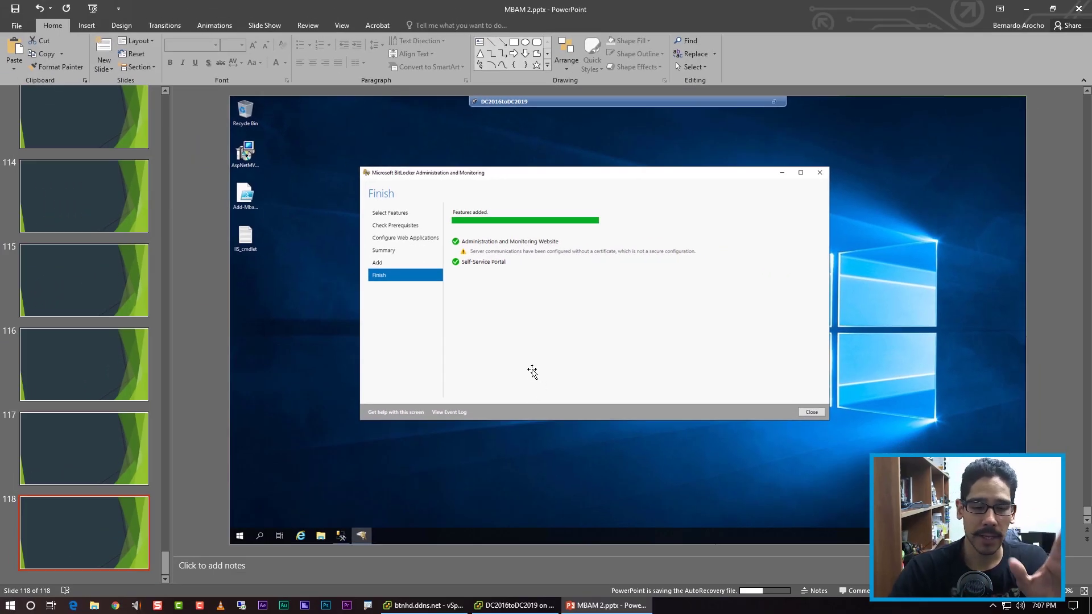
Switch to the DC2016toDC2019 virtual machine console in full screen and unlock it with the administrator account password
mouse_move(518, 610)
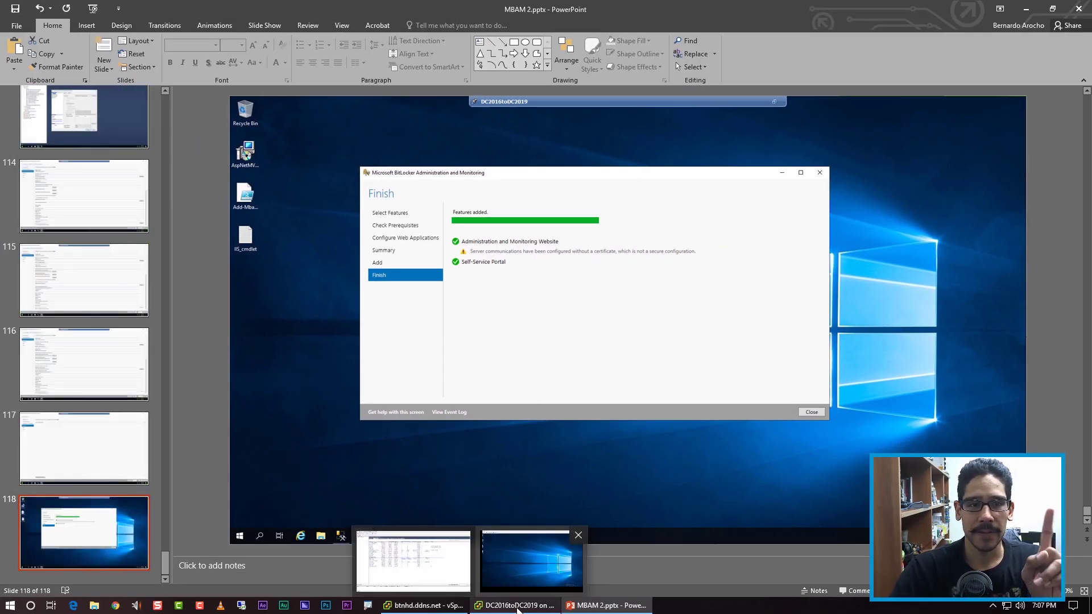
click(519, 606)
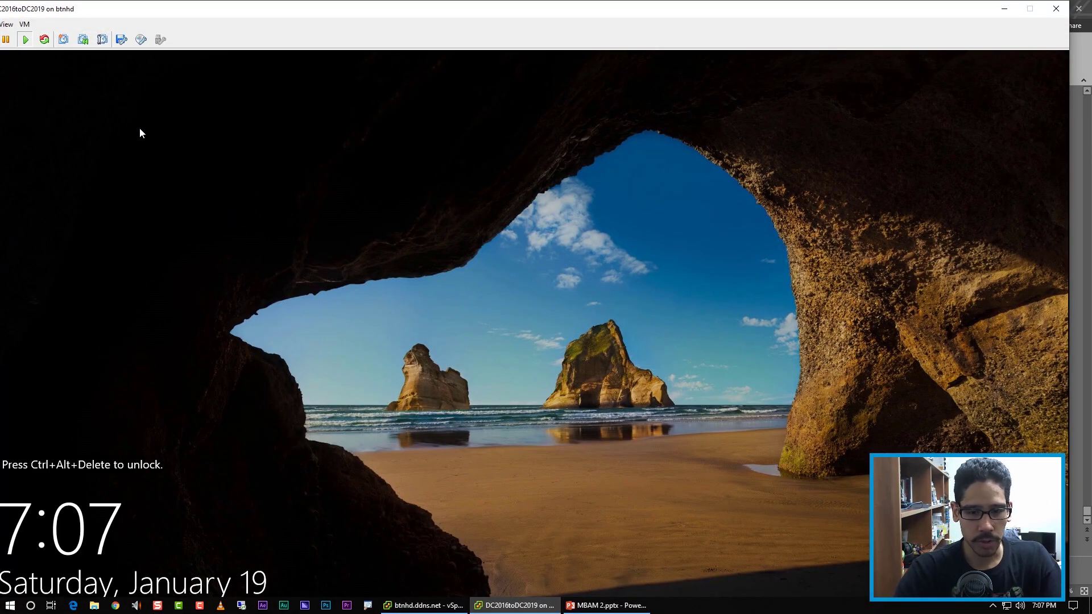
key(ctrl+alt+Return)
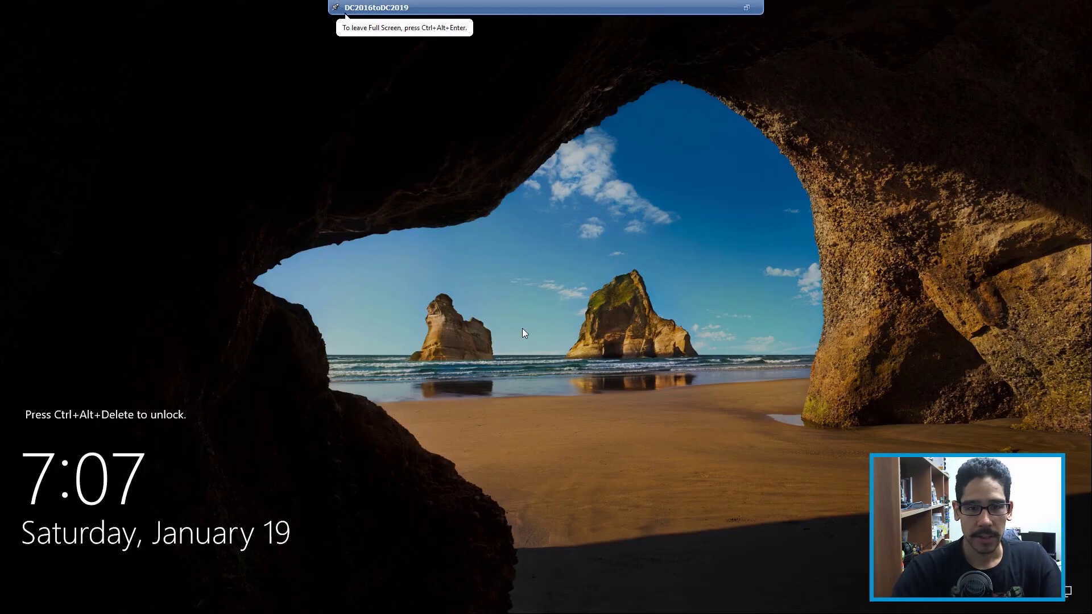
key(ctrl+alt+End)
text(•••••••••)
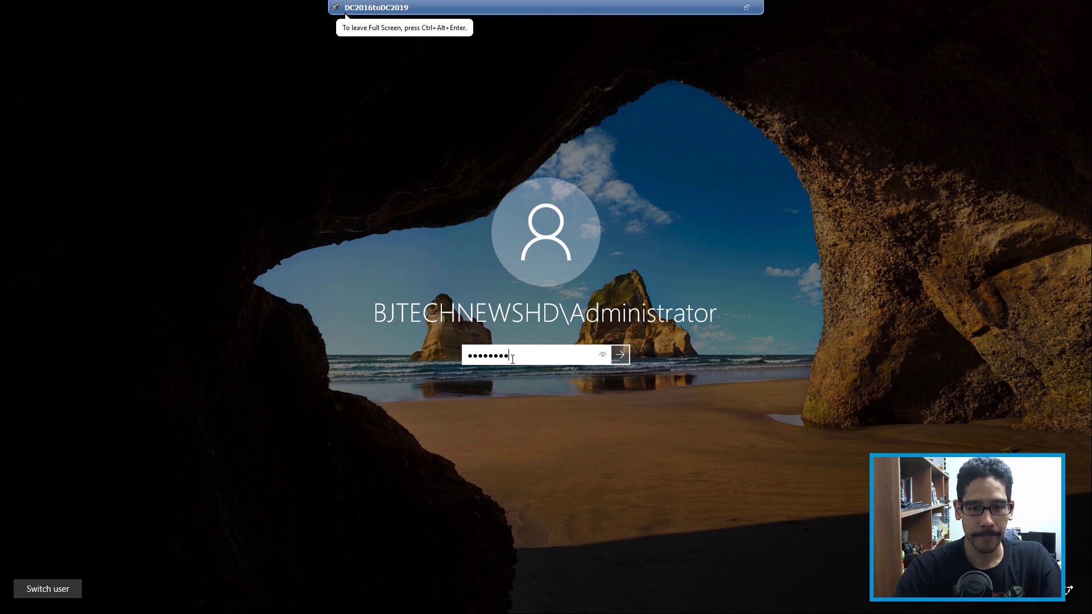
key(Return)
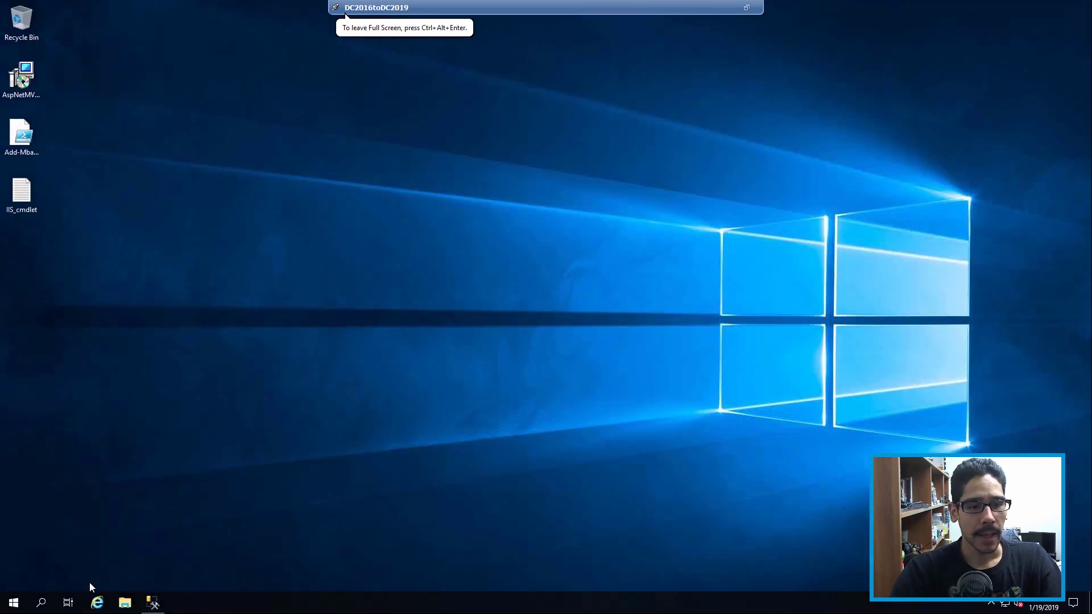
Switch to SQL Server Management Studio and select the BJTECHNEWSHD\MBAM-RO-SVC login under Security
click(152, 602)
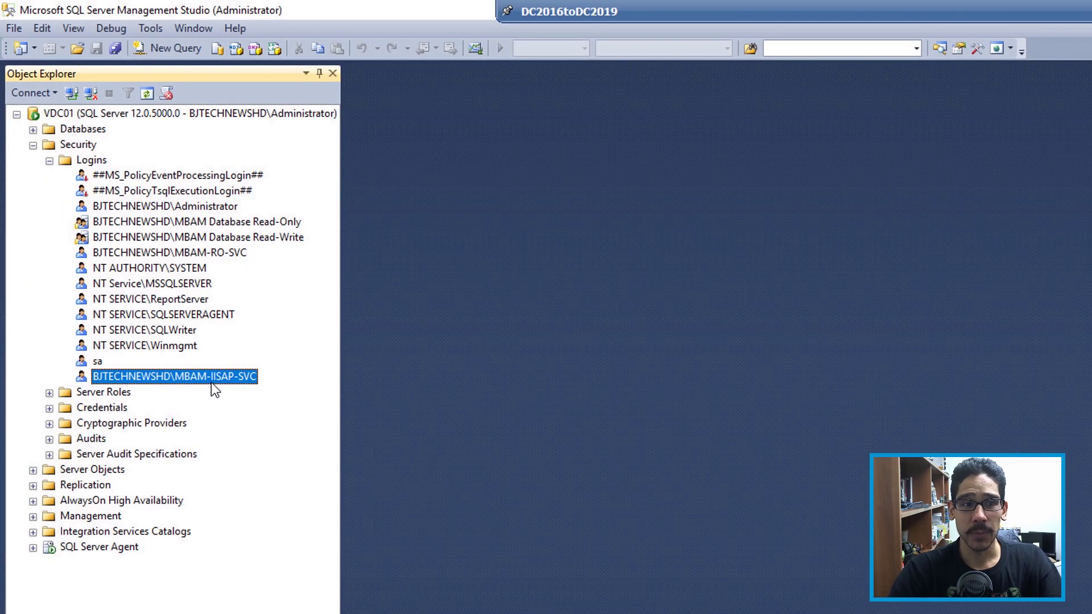
click(225, 255)
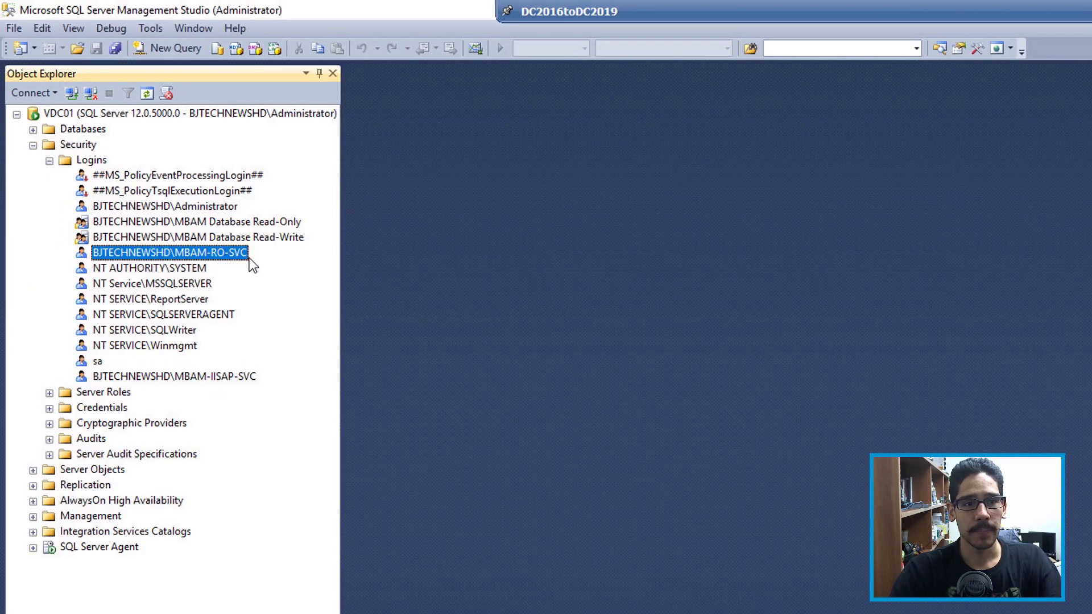
Check the SQL logins BJTECHNEWSHD\MBAM Database Read-Write, MBAM-IISAP-SVC and MBAM-RO-SVC under Security
click(267, 237)
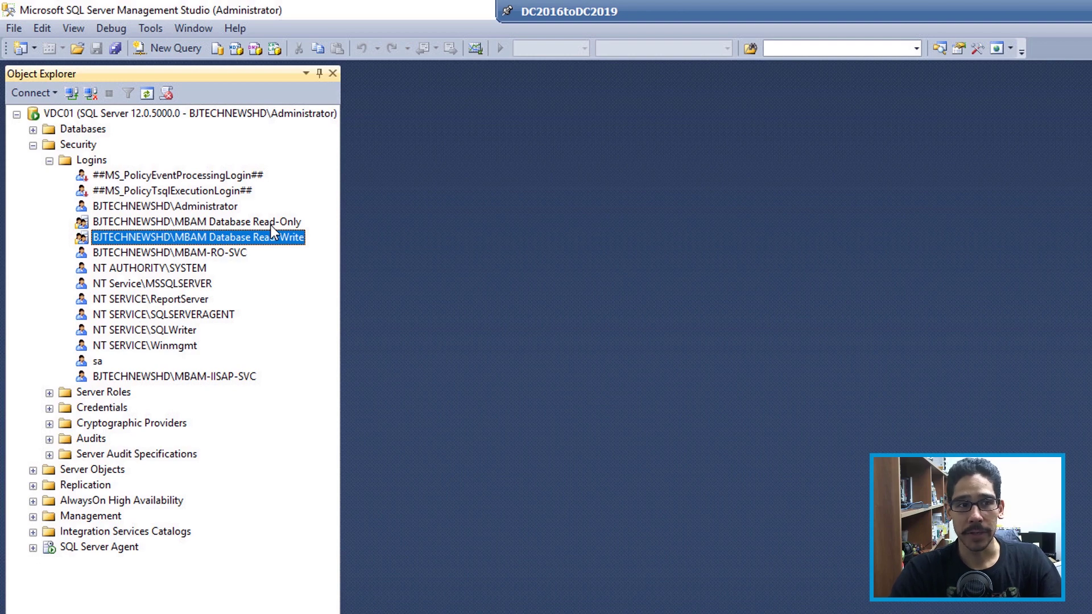
click(237, 378)
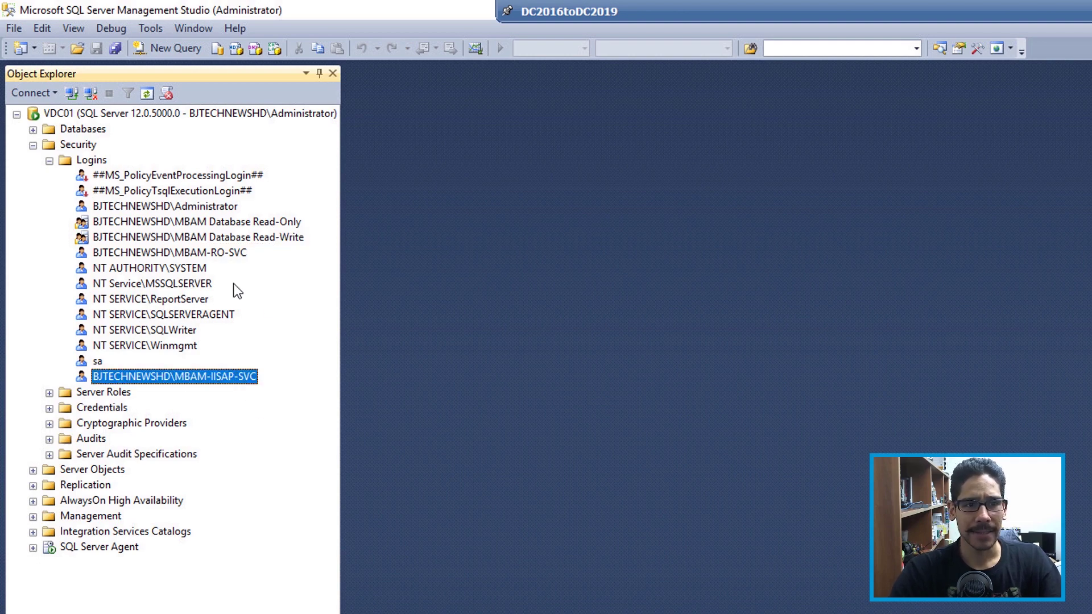
click(238, 253)
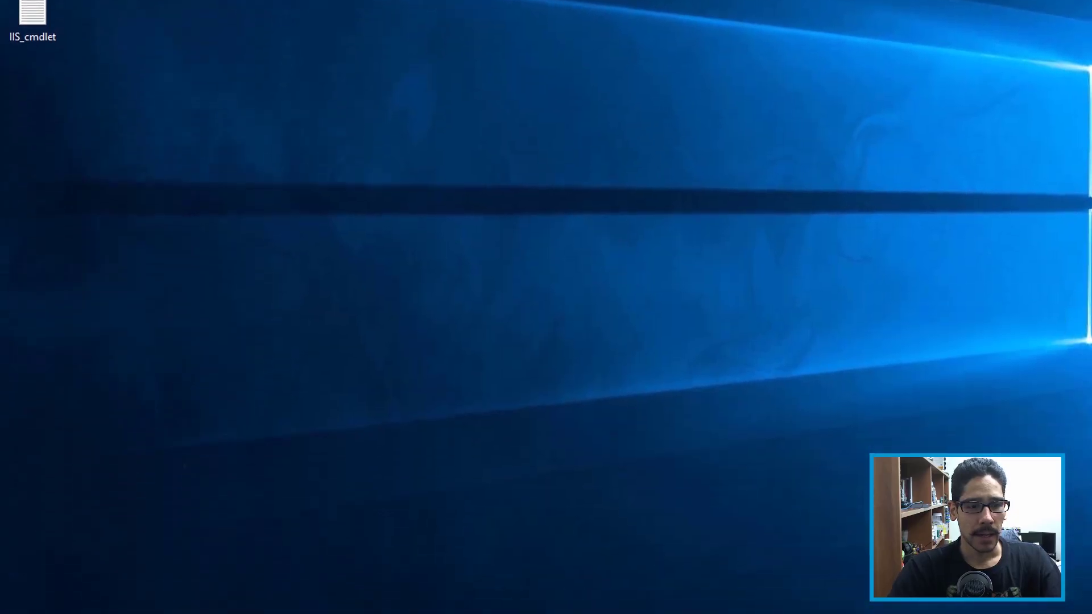
Switch to Internet Explorer, dismiss its initial setup, and open the Microsoft BitLocker Administration favorite, signing in with the administrator account password
click(147, 597)
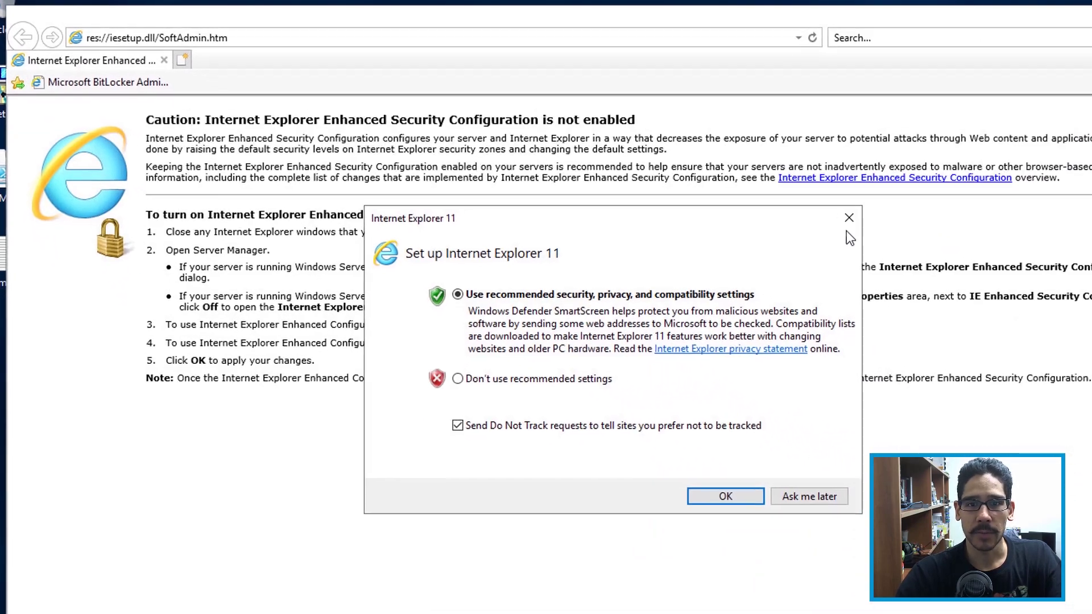
click(839, 215)
click(149, 93)
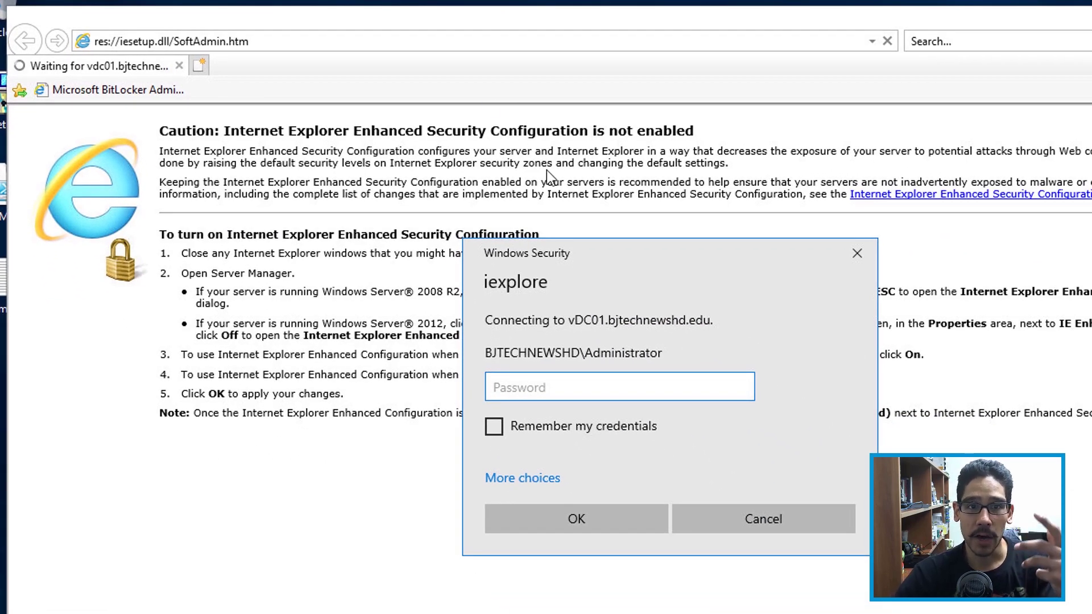
text(********)
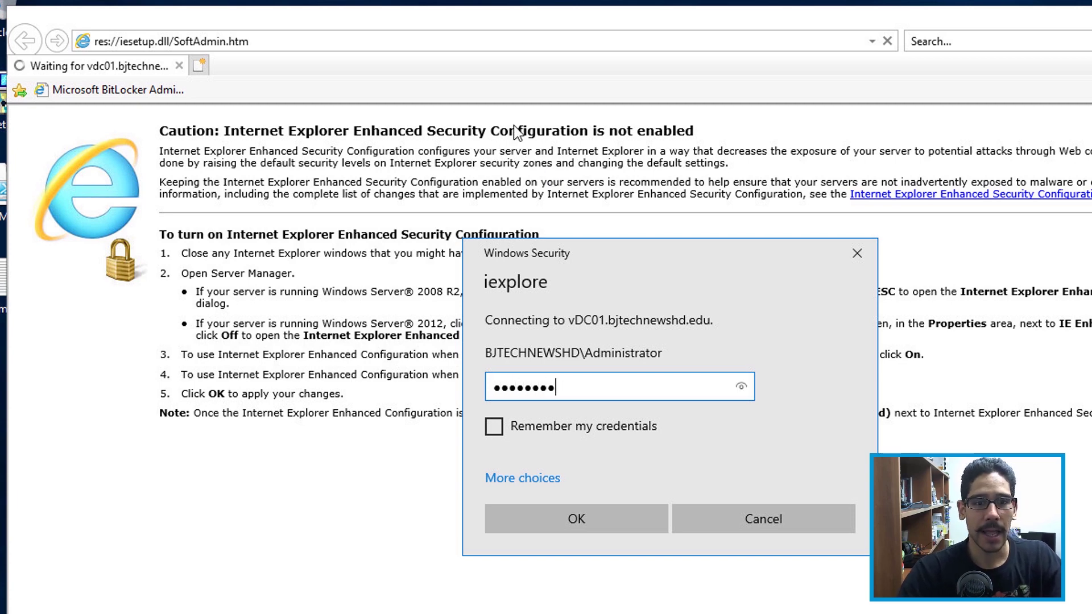
key(Return)
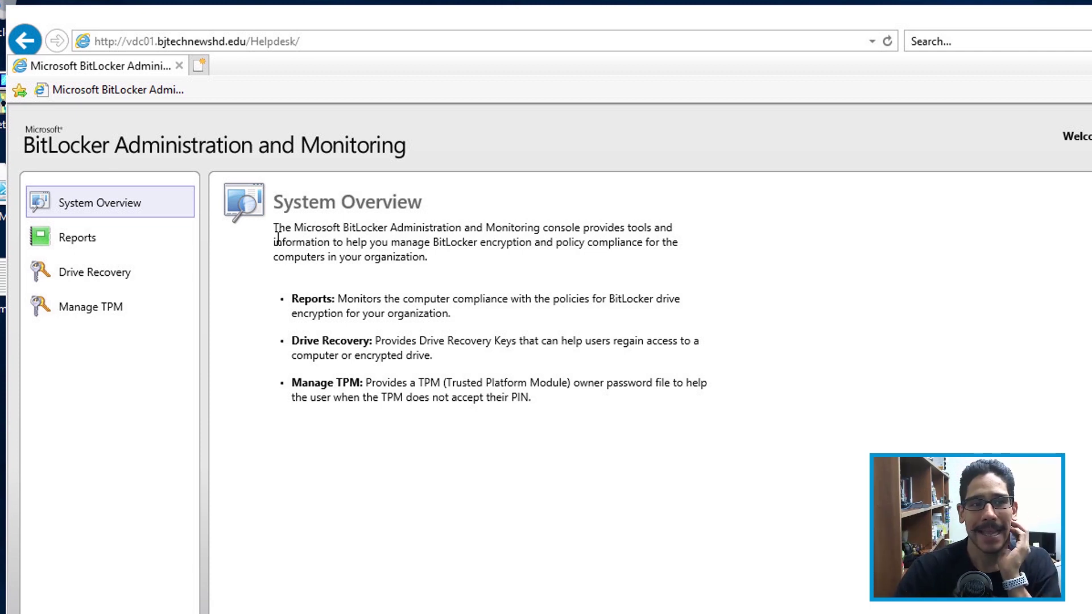
View the Reports page and the Drive Recovery page of the BitLocker Administration and Monitoring site
click(114, 245)
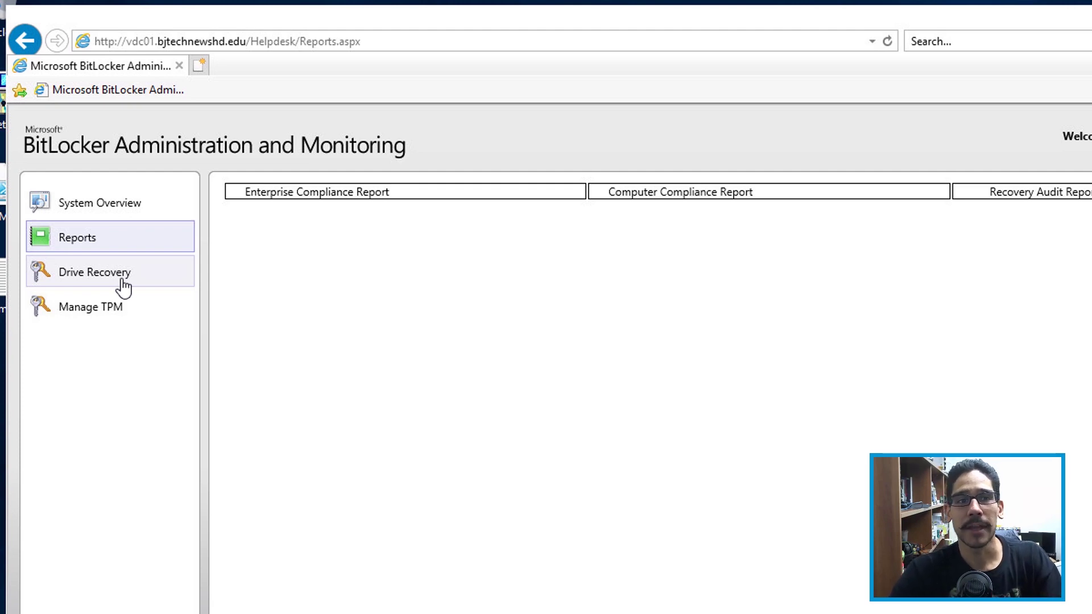
click(129, 276)
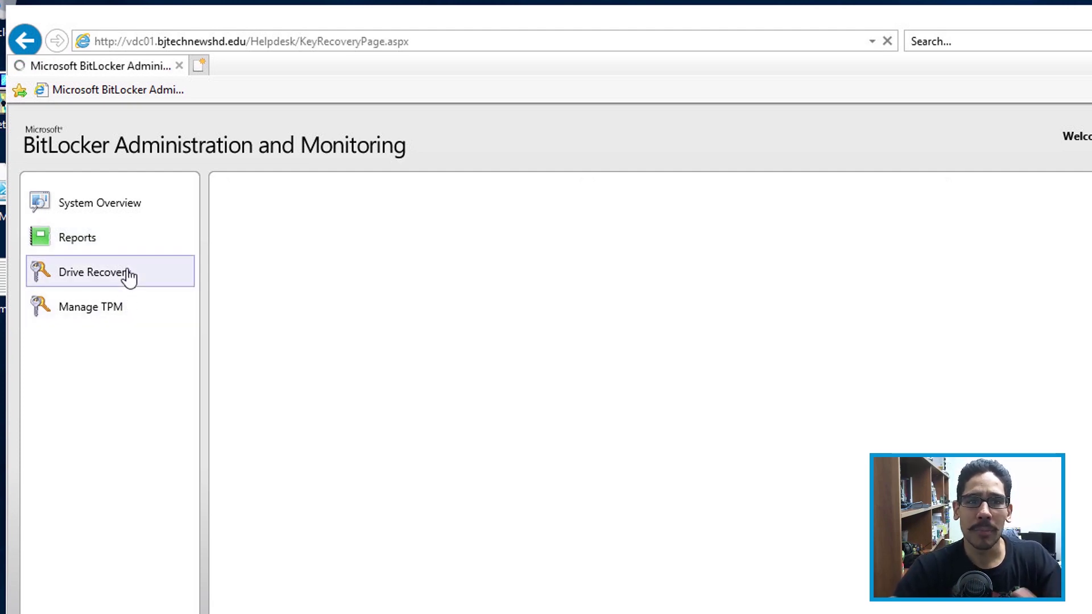